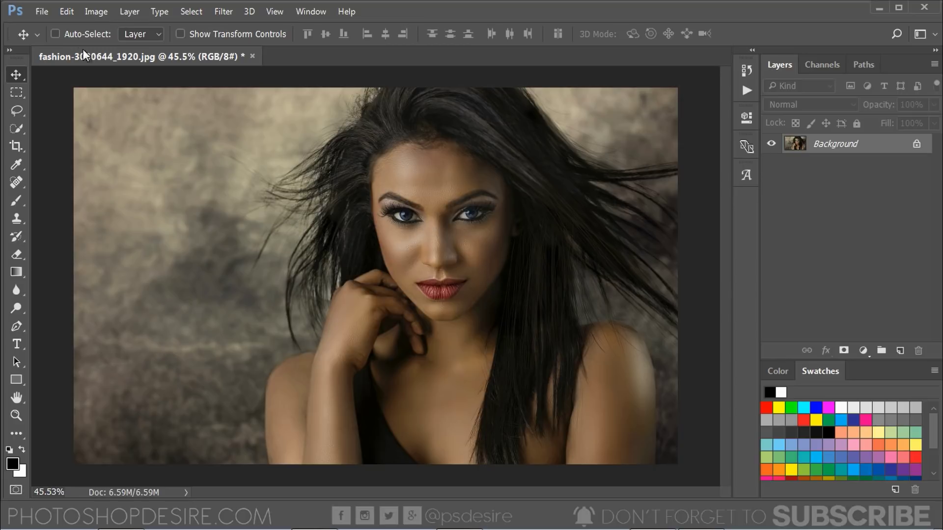
- Load the Glitch Patterns file into the Patterns presets through the Preset Manager
click(69, 16)
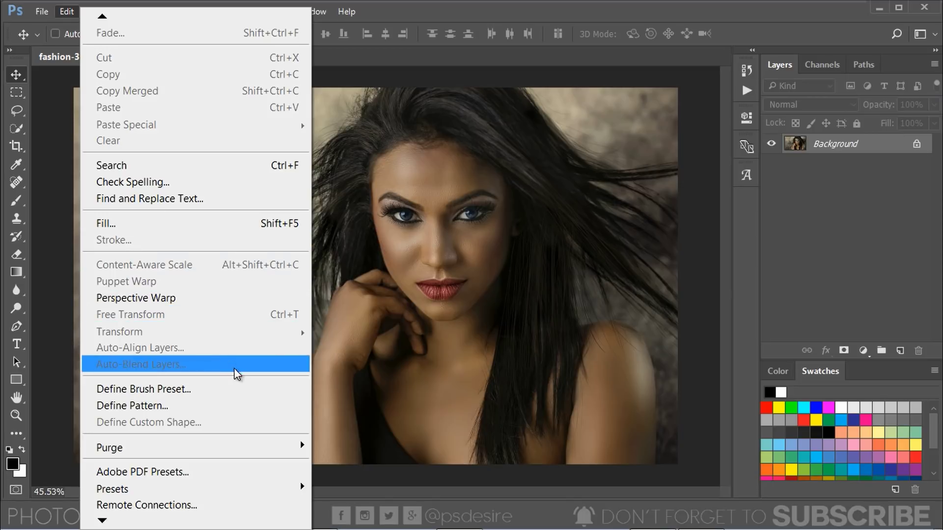
mouse_move(278, 489)
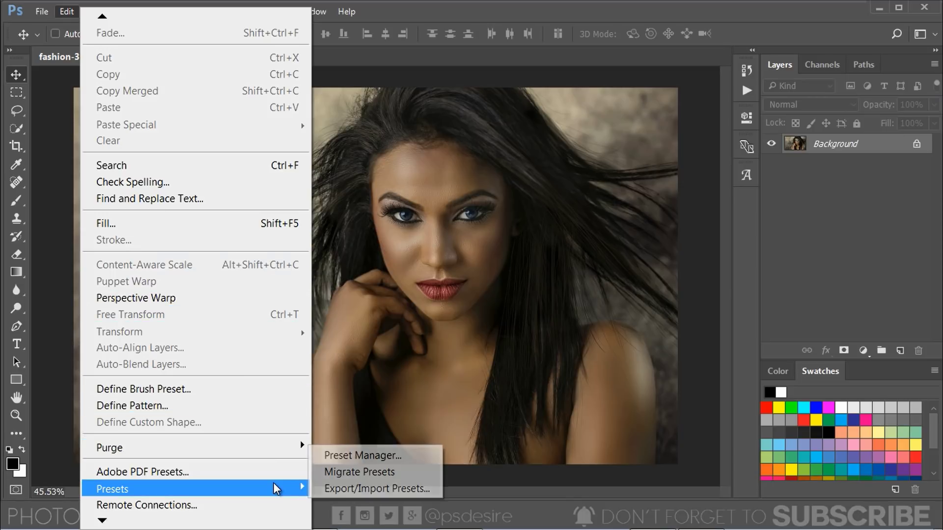
click(344, 455)
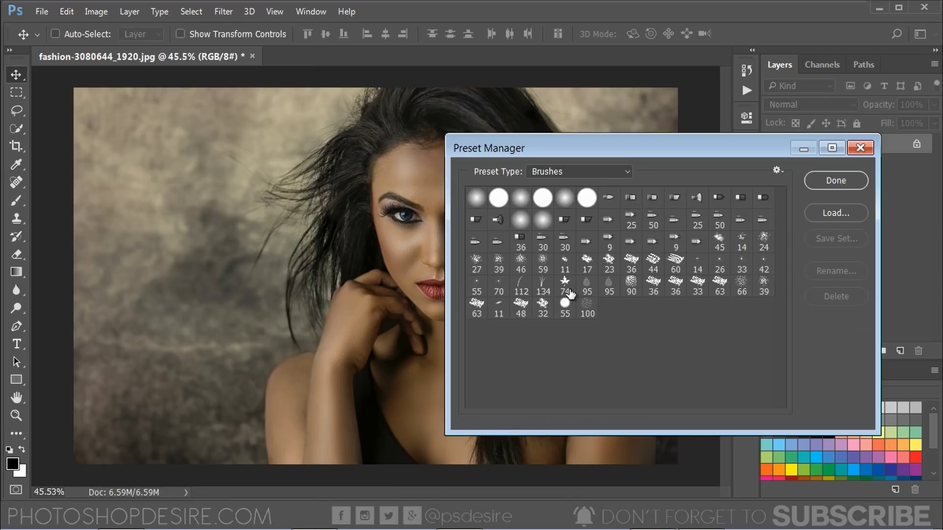
click(628, 171)
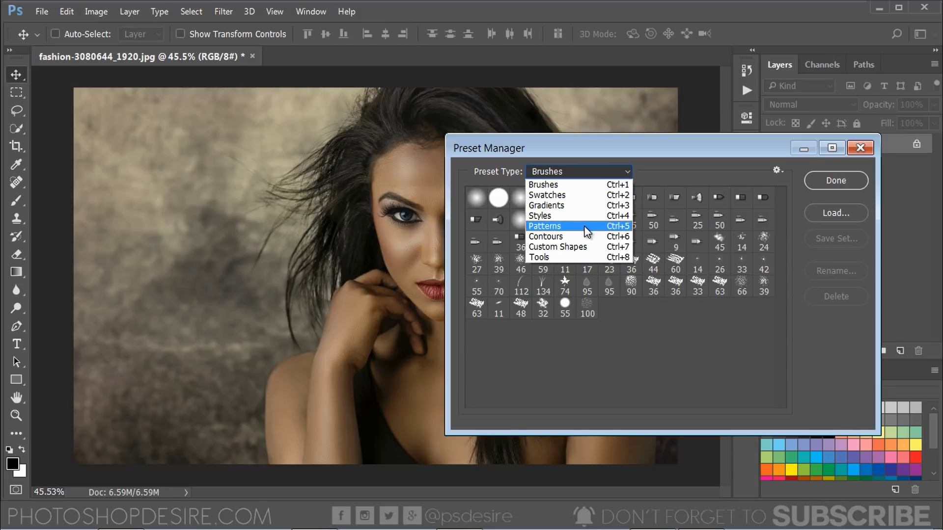
click(584, 225)
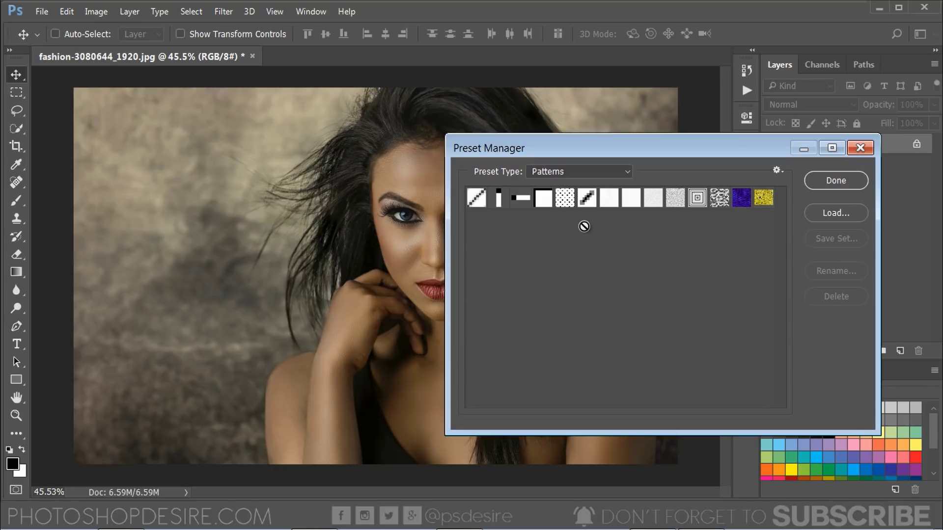
click(815, 214)
click(222, 205)
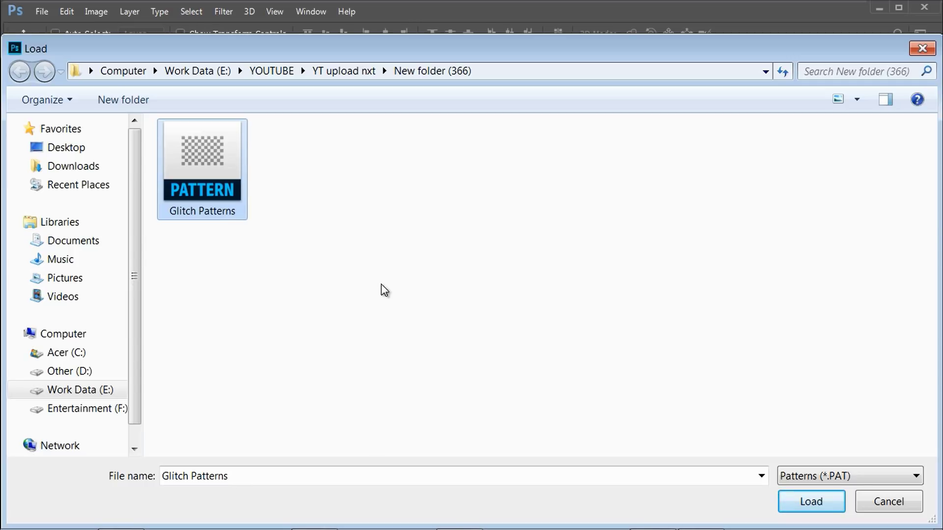
click(793, 506)
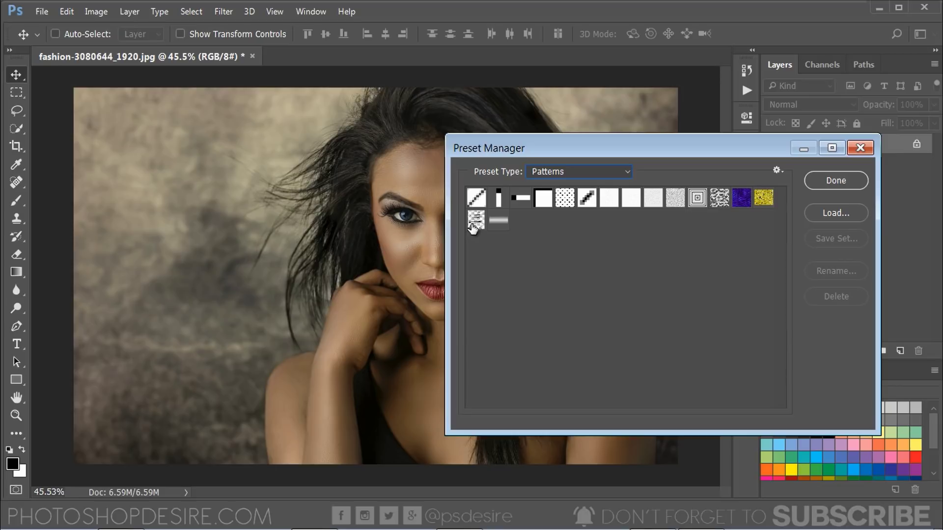
- Close the Preset Manager and add a new empty layer named 'Glitch Displace'
click(835, 180)
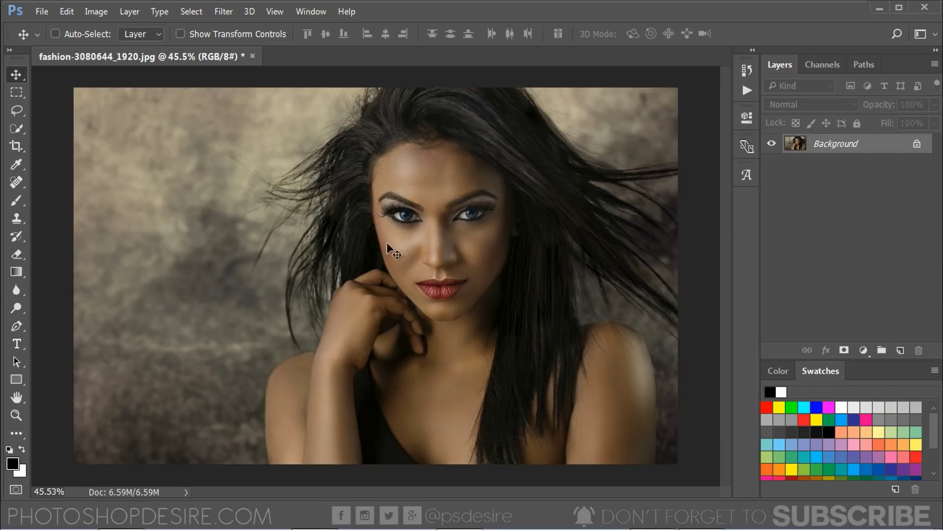
click(900, 352)
double_click(820, 145)
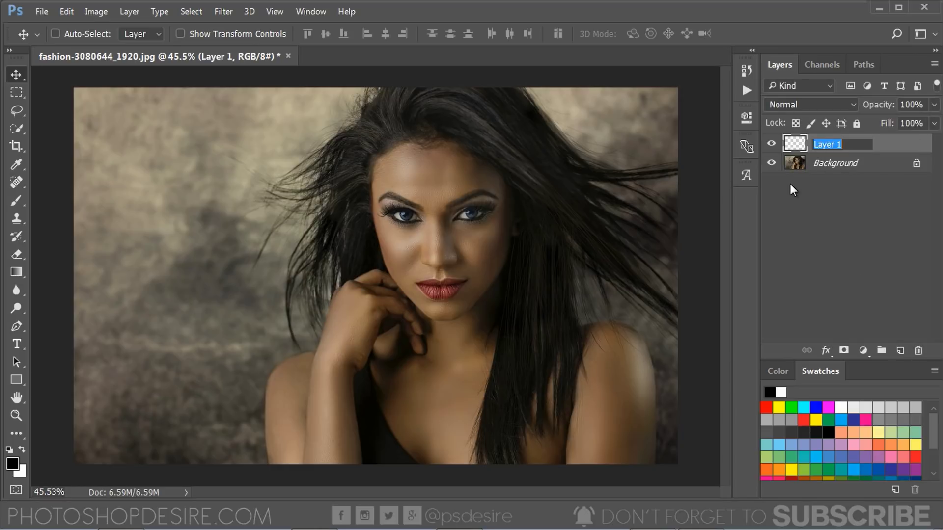
text(GLitch Displace)
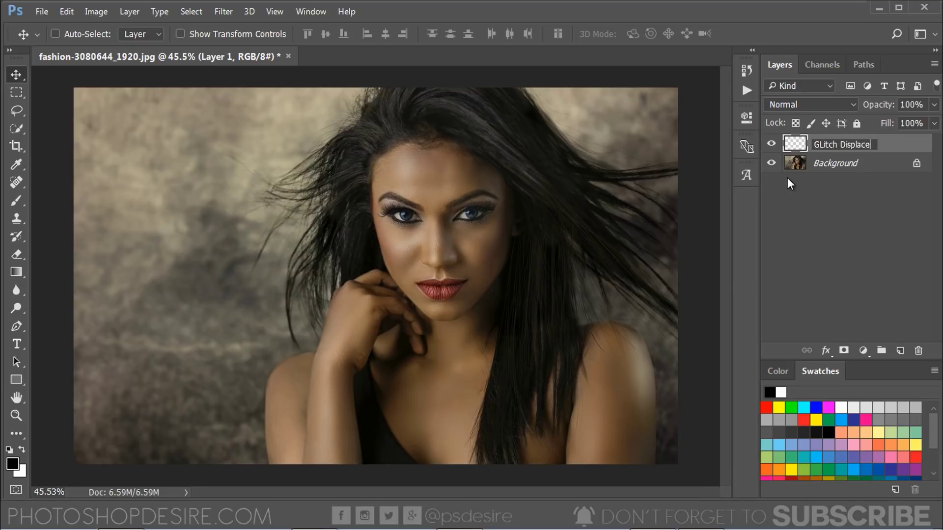
click(822, 145)
key(BackSpace)
text(l)
key(Return)
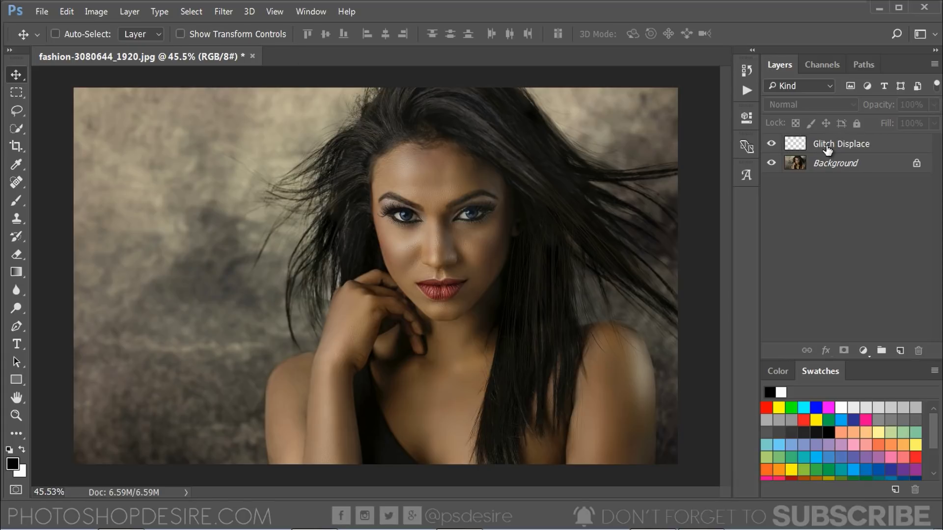
- Fill the Glitch Displace layer with the custom glitch pattern via Edit > Fill
click(68, 12)
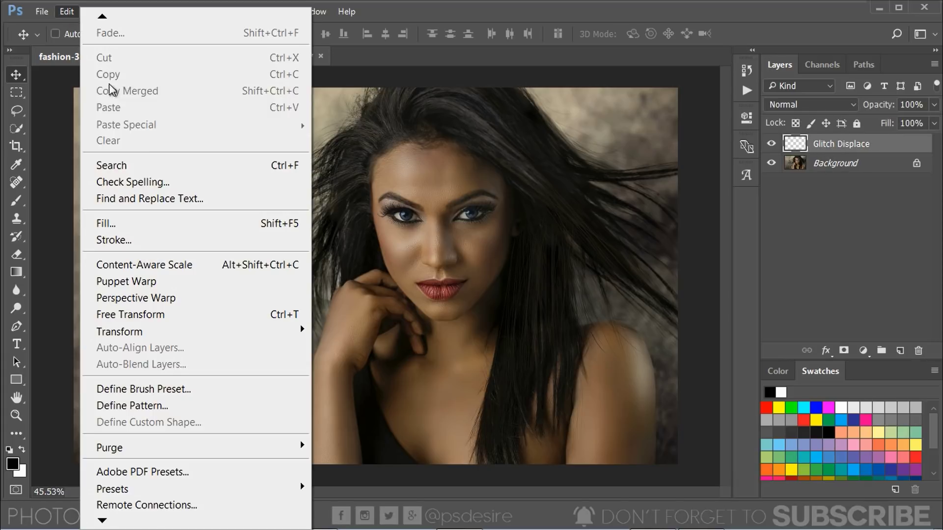
click(222, 226)
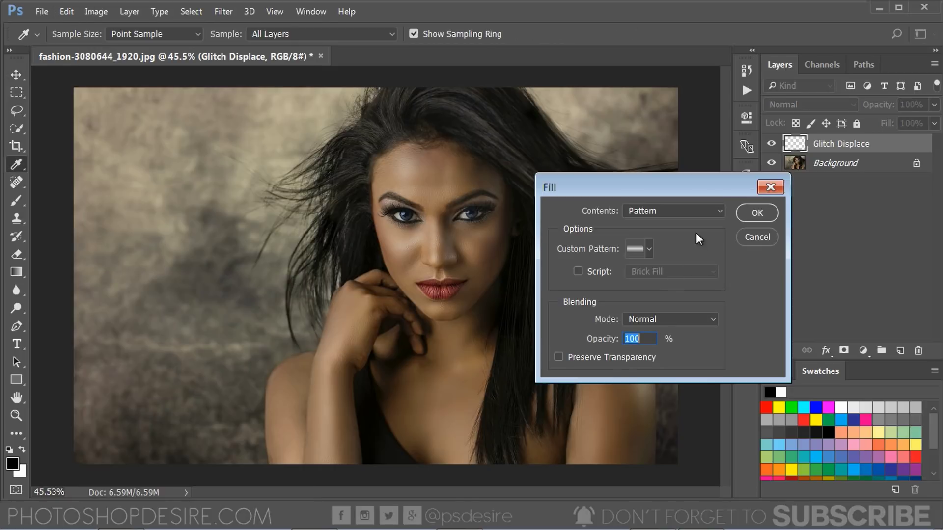
click(664, 214)
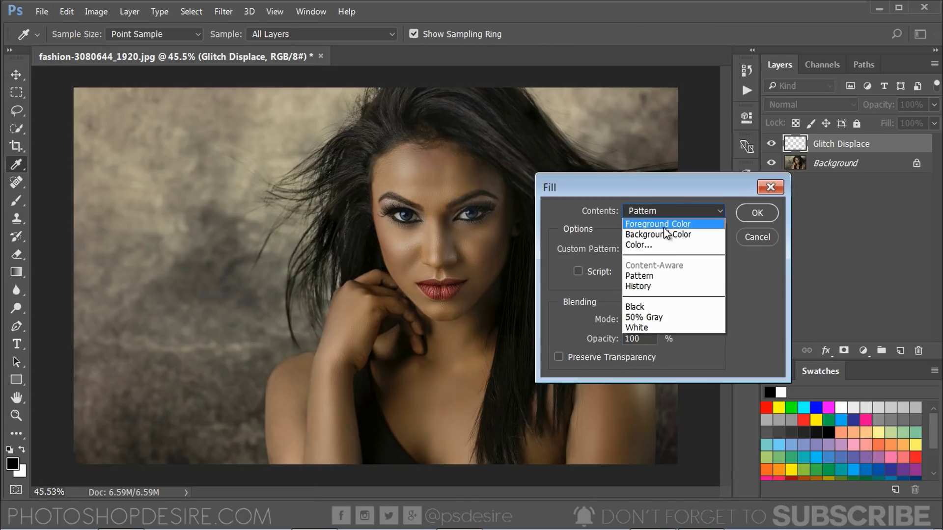
click(676, 272)
click(650, 249)
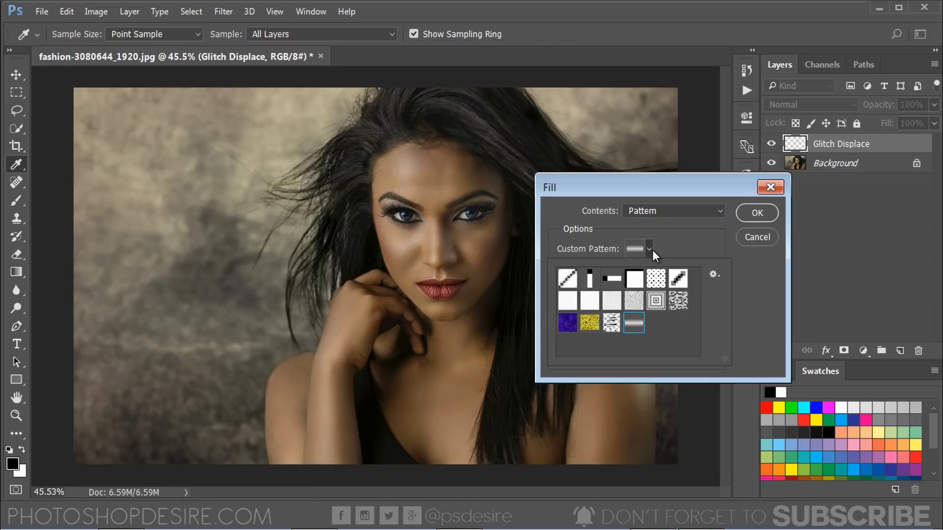
click(611, 325)
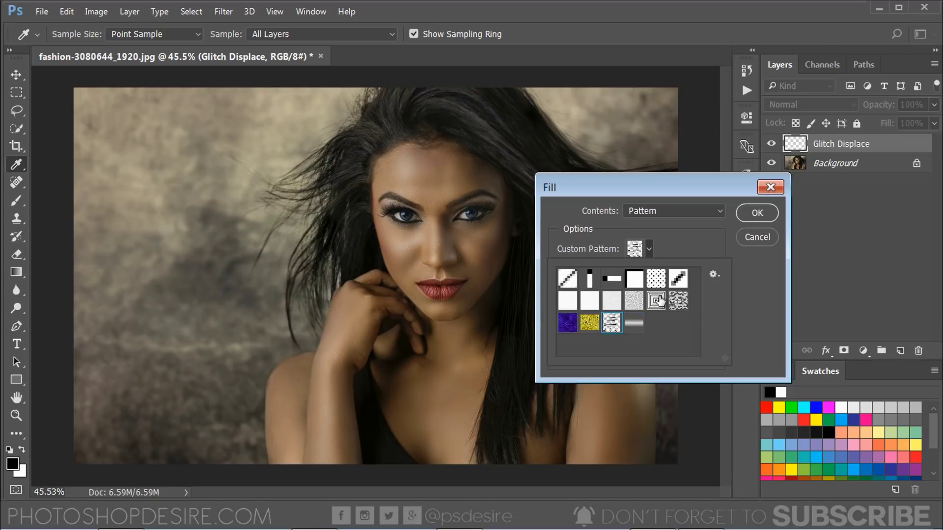
click(747, 214)
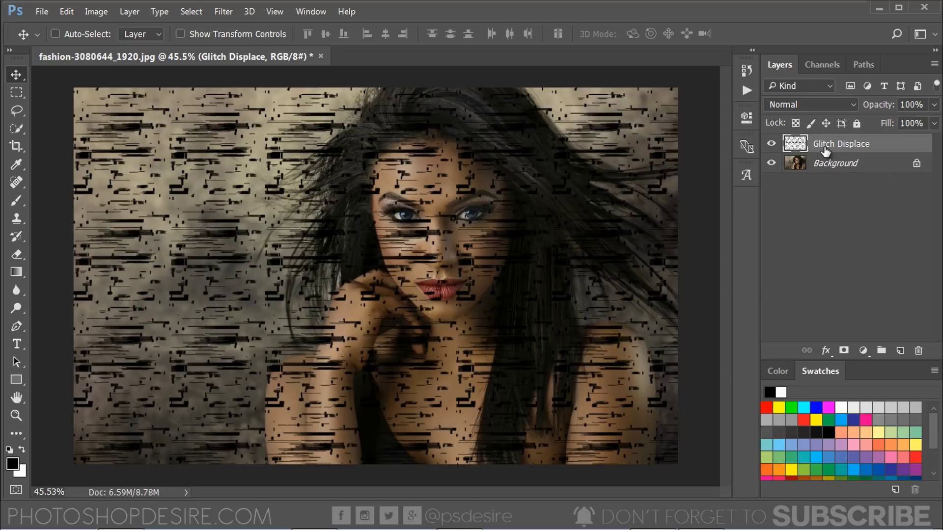
- Duplicate the Background layer as 'GLITCH 1' and move it to the top of the stack
click(828, 166)
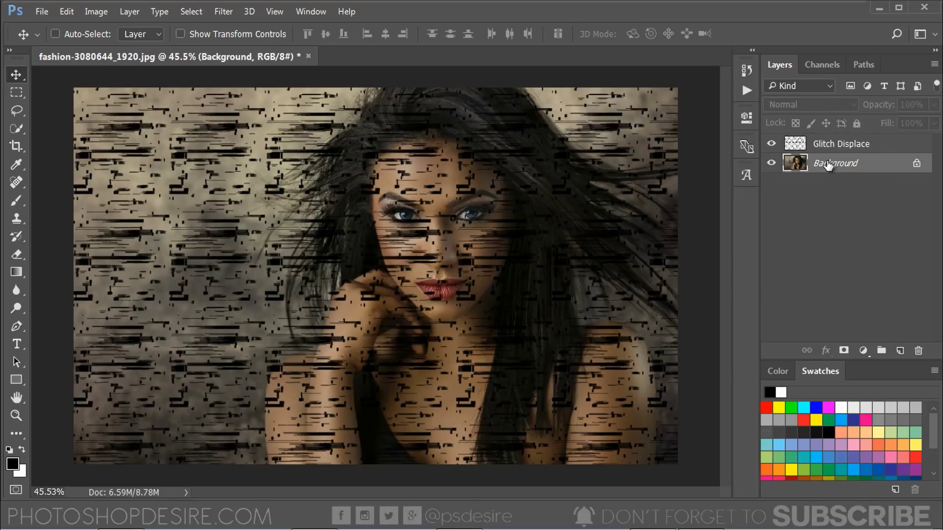
right_click(827, 160)
click(849, 193)
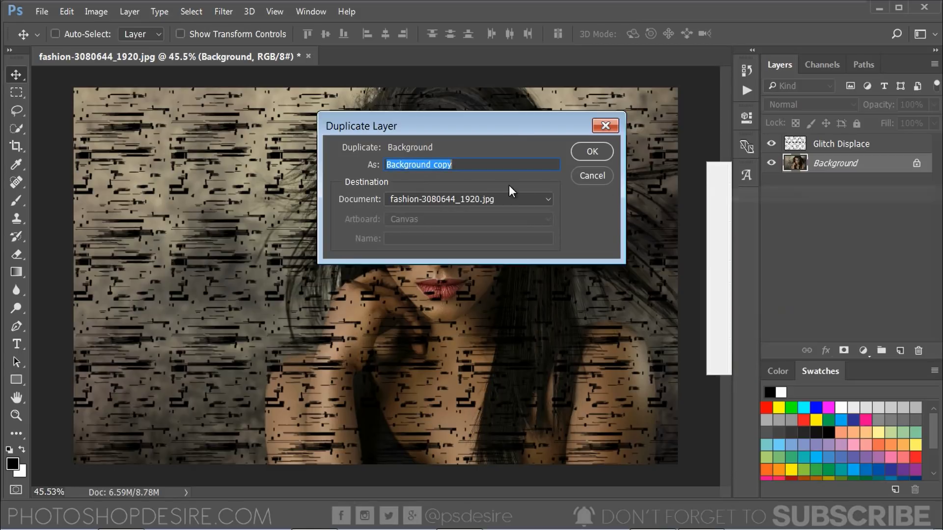
text(GLIT)
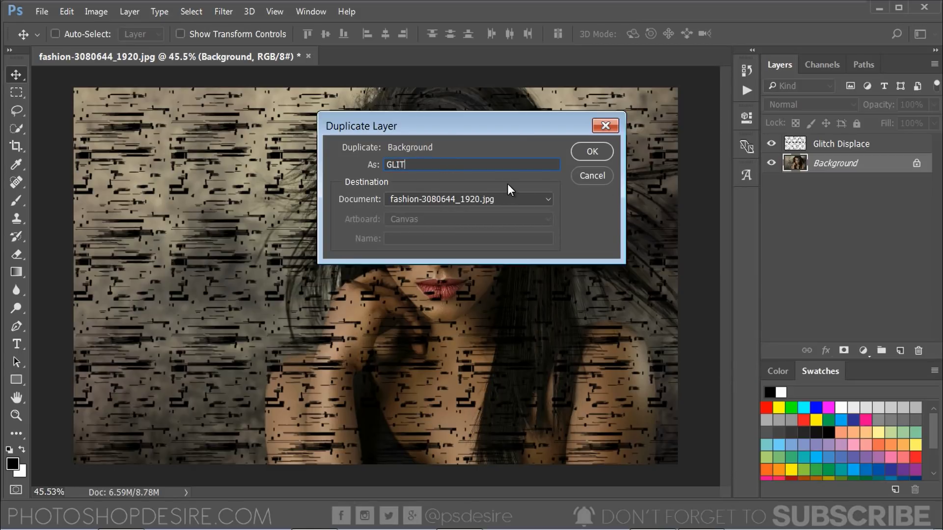
text(CH 1)
click(592, 153)
drag(848, 167, 849, 137)
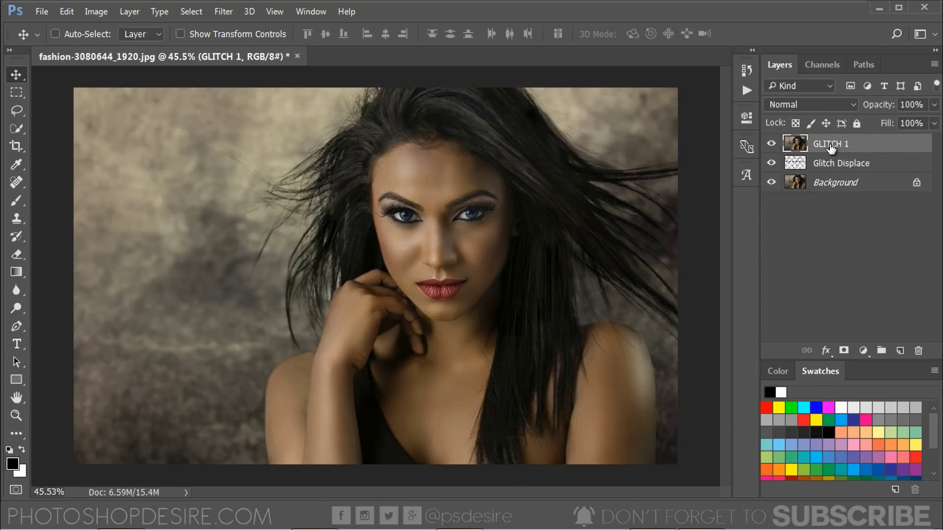
- Convert GLITCH 1 to a smart object and clip it to the Glitch Displace layer
right_click(830, 147)
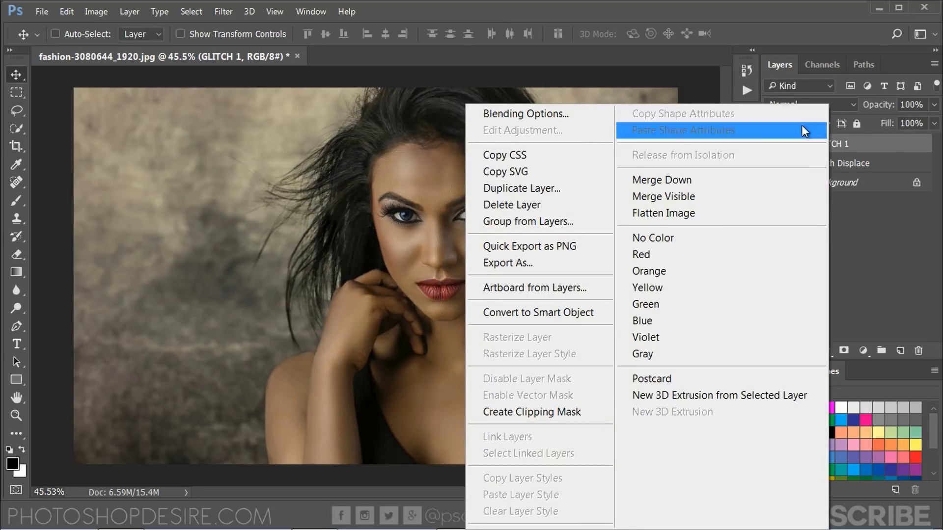
click(602, 311)
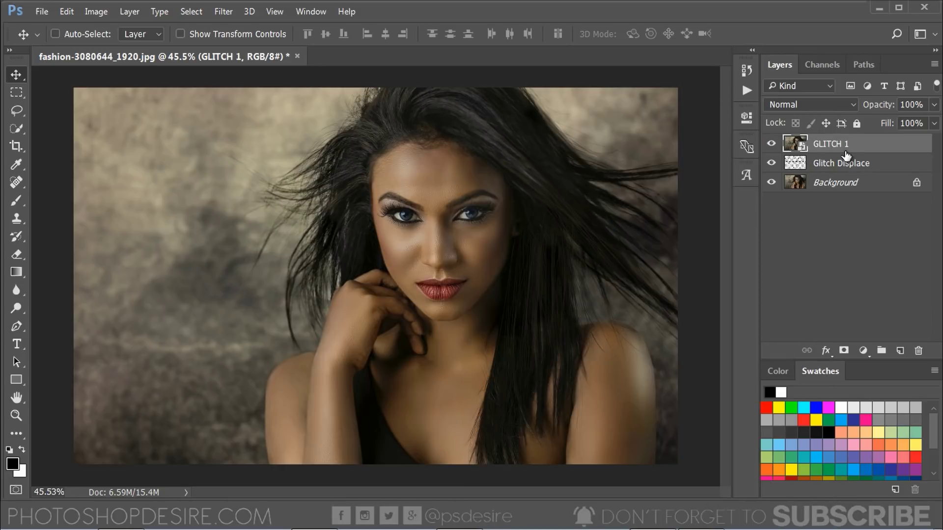
right_click(853, 147)
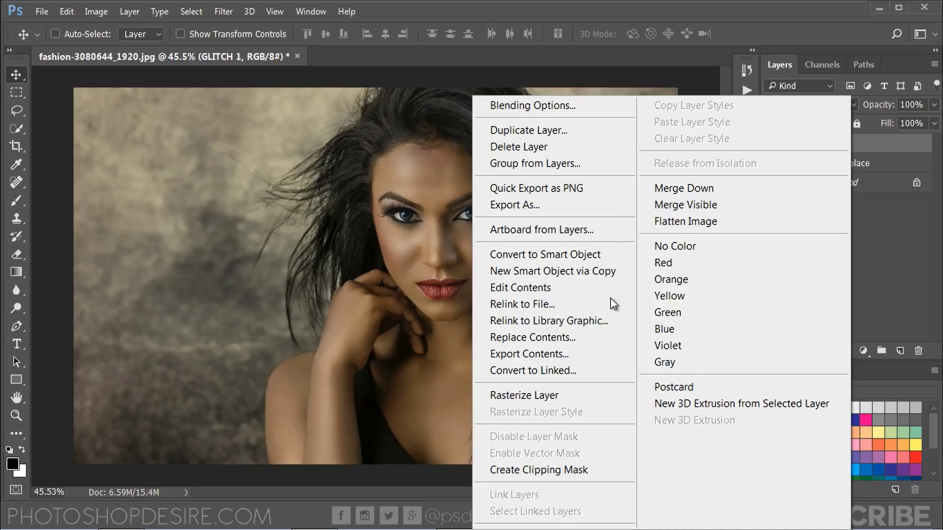
click(624, 467)
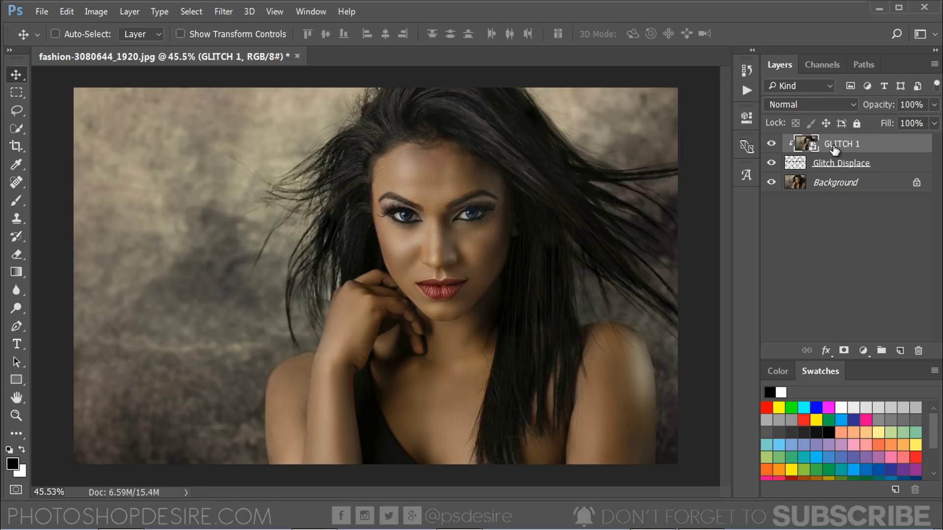
- Apply a Square Wave filter: wavelength 9–899, amplitude 213–479, scale 19%/1%, Repeat Edge Pixels
click(219, 11)
mouse_move(415, 248)
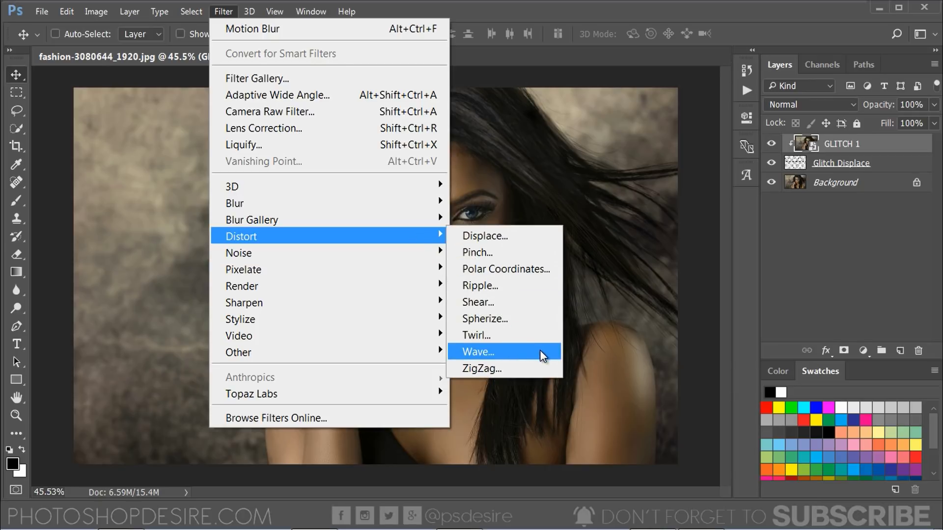
click(541, 356)
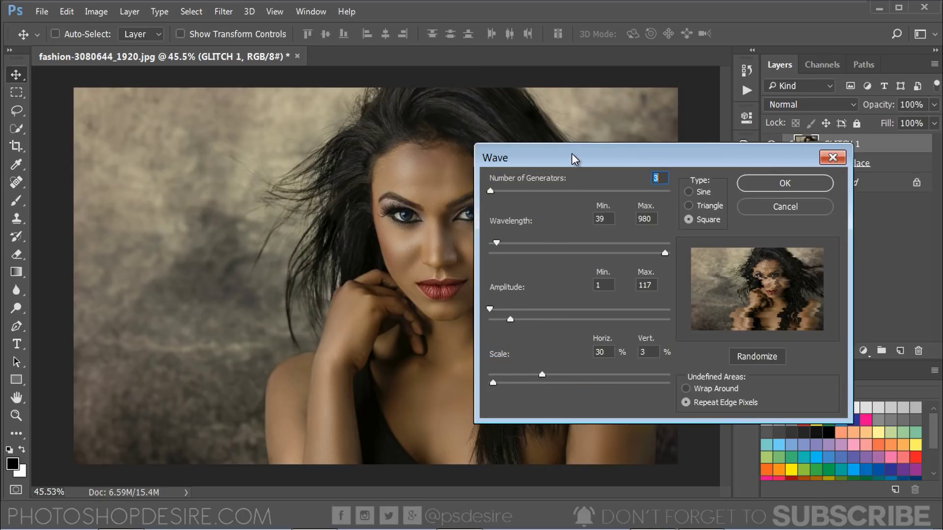
drag(574, 158, 178, 136)
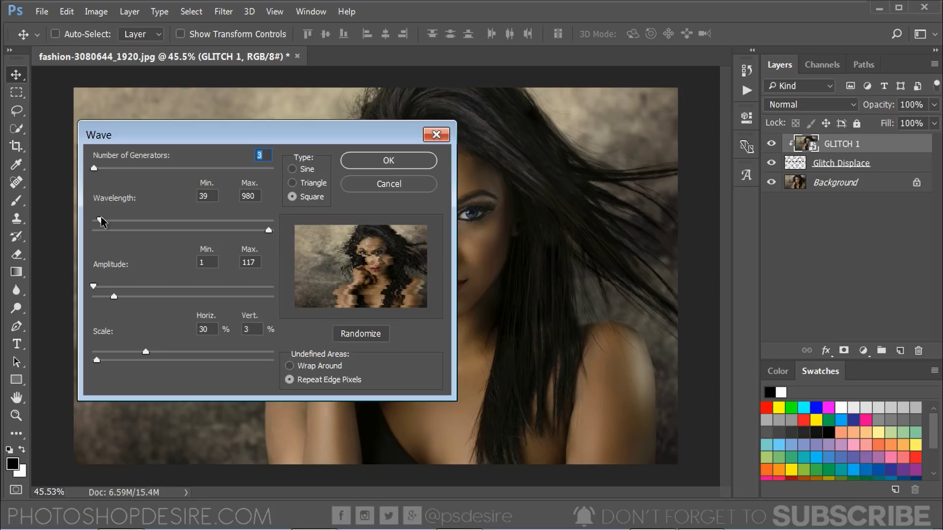
drag(100, 221, 97, 223)
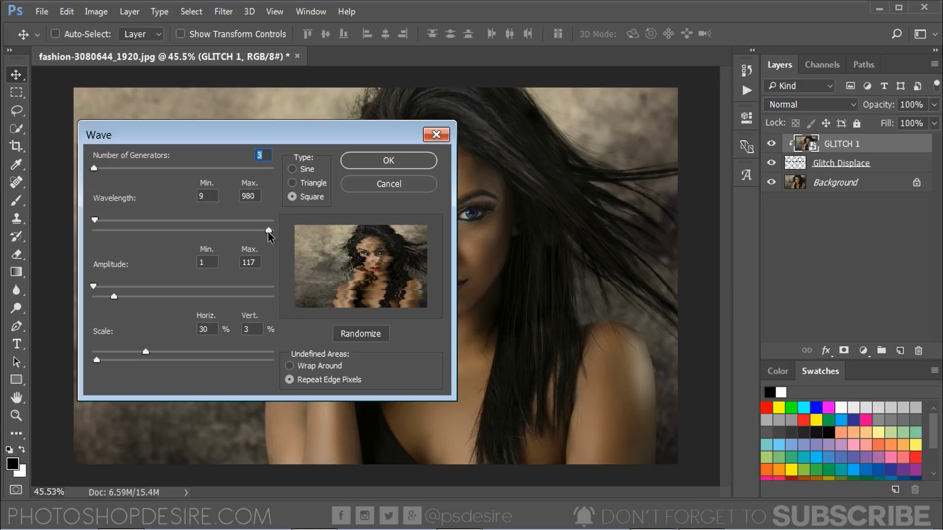
drag(268, 231, 254, 231)
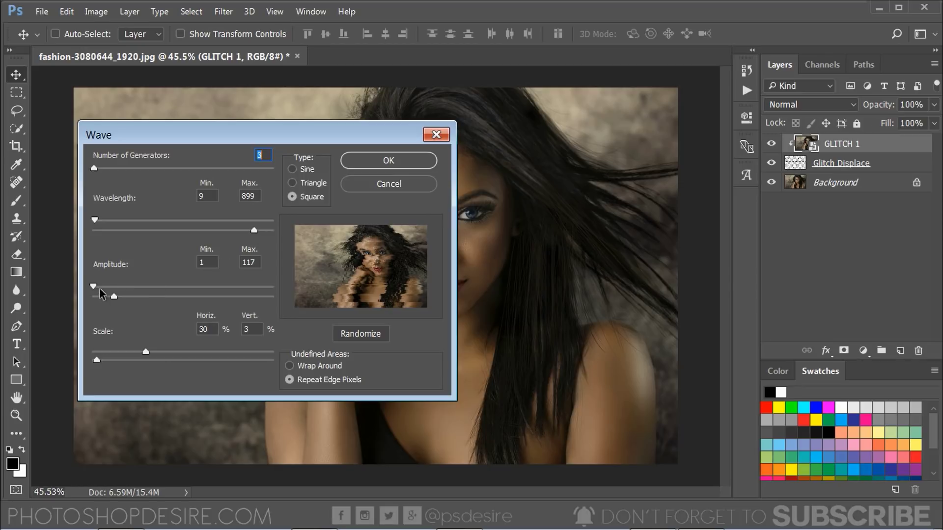
drag(94, 287, 180, 297)
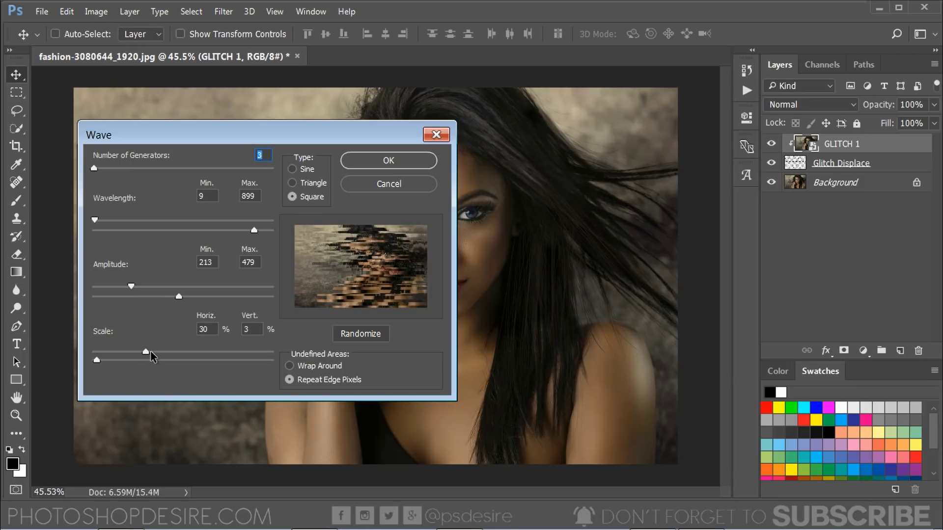
drag(146, 352, 96, 362)
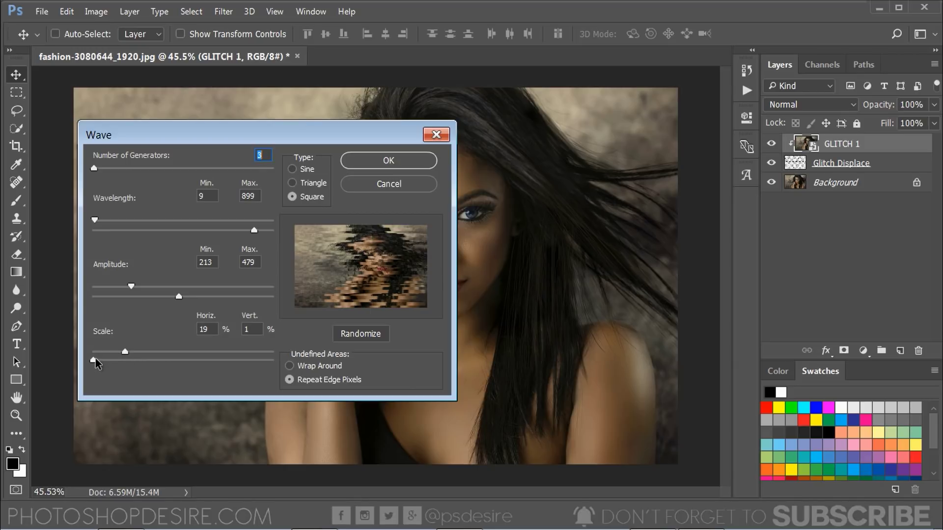
click(308, 385)
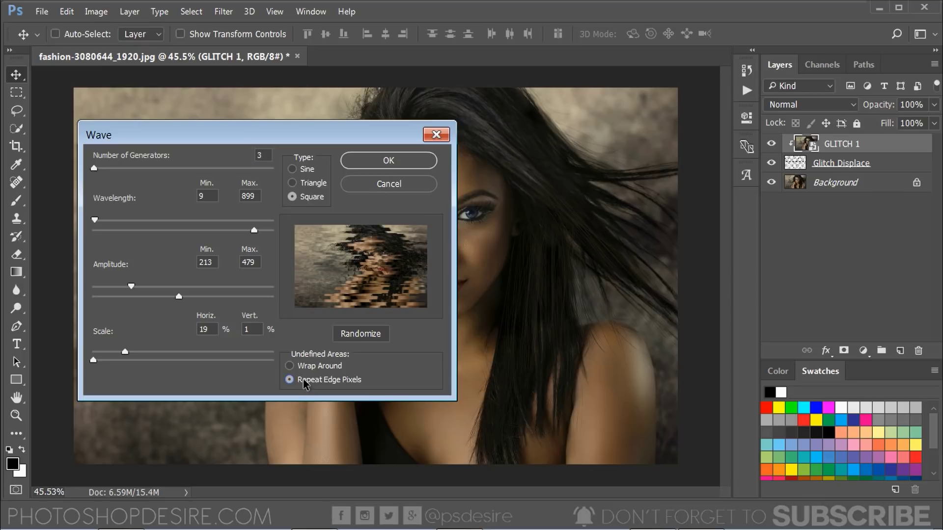
click(388, 163)
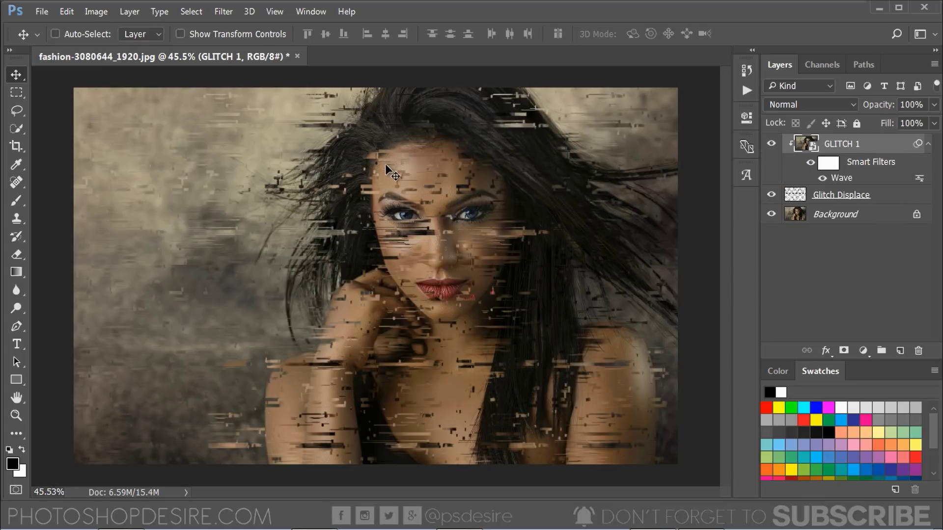
- Duplicate the Background layer as 'GLITCH 2'
click(771, 144)
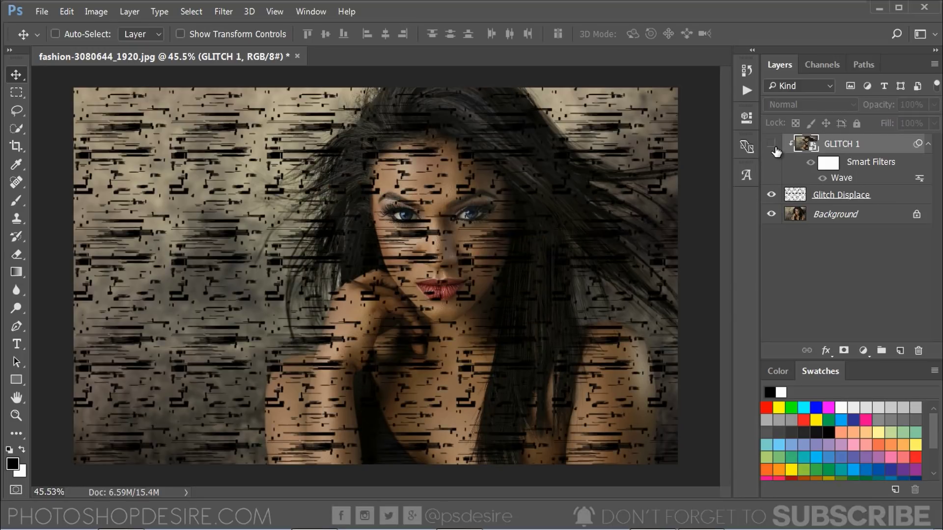
click(771, 143)
click(836, 219)
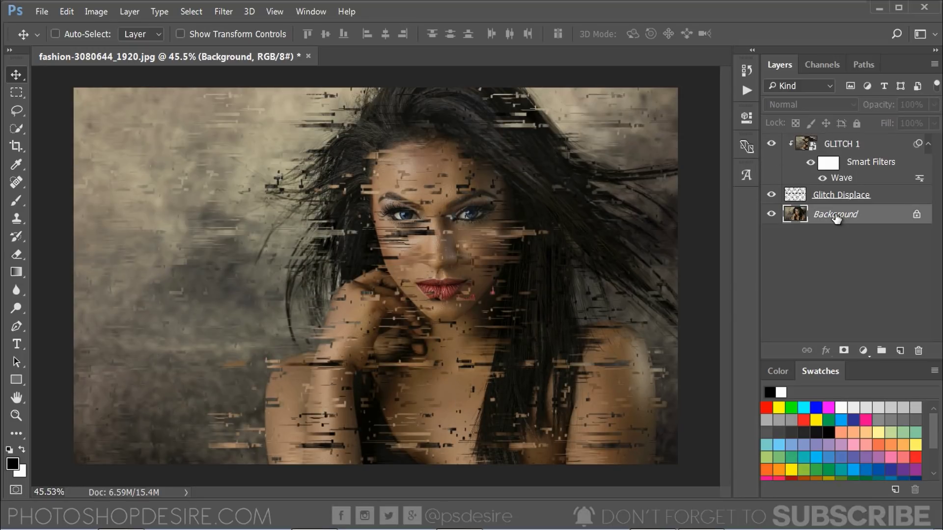
right_click(836, 220)
click(793, 249)
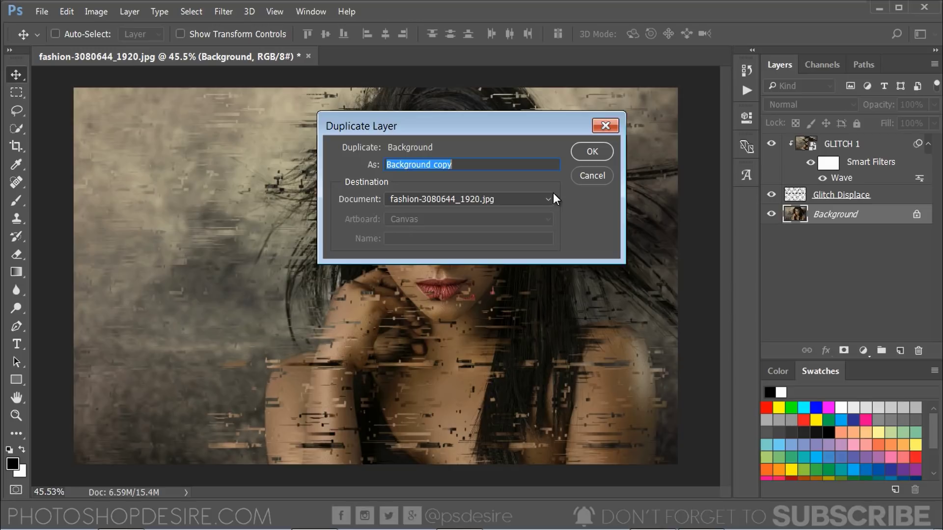
text(G)
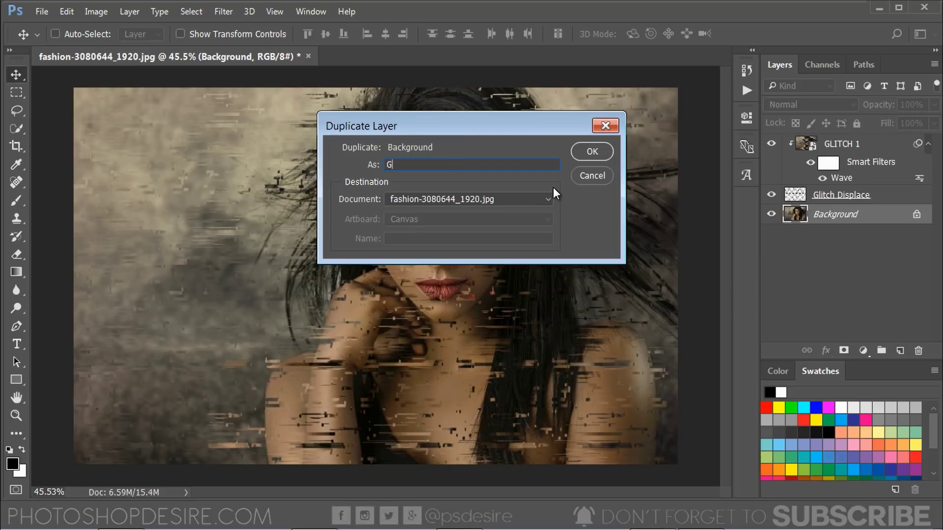
text(LITCH 2)
click(592, 151)
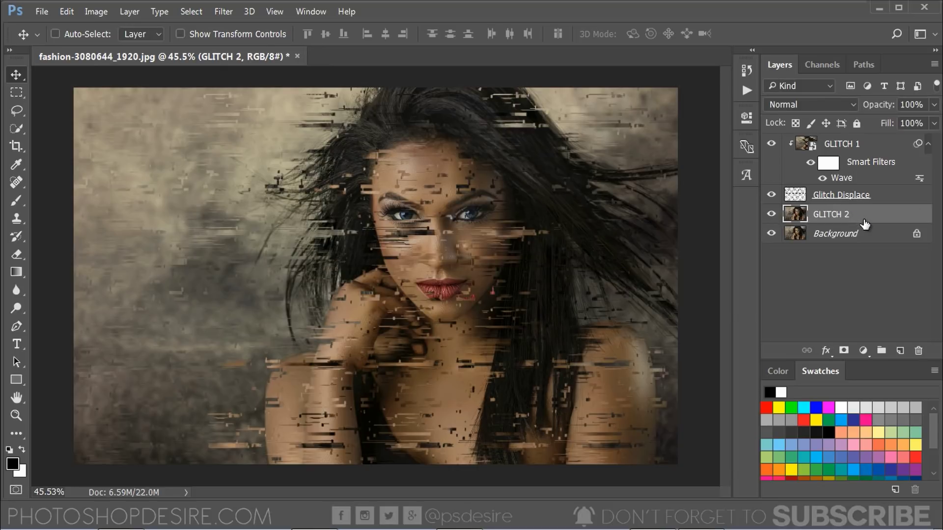
- Move GLITCH 2 to the top of the layer stack and convert it to a smart object
drag(864, 220, 814, 144)
right_click(813, 144)
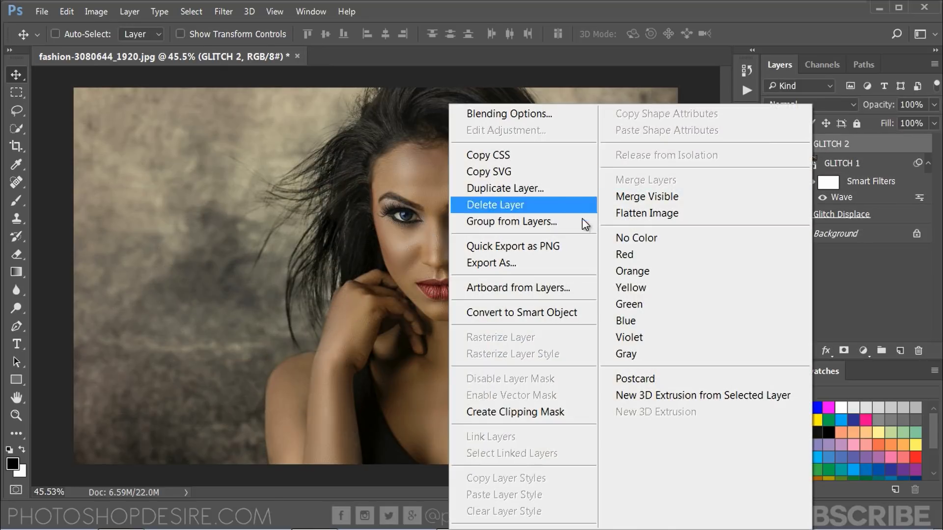
click(590, 312)
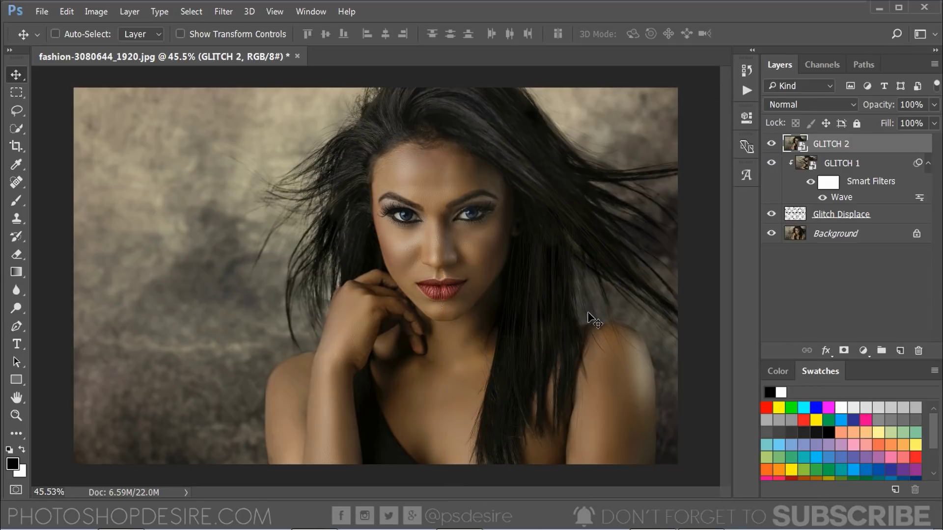
- Uncheck the G and B channels in GLITCH 2's Advanced Blending so only red blends
right_click(866, 144)
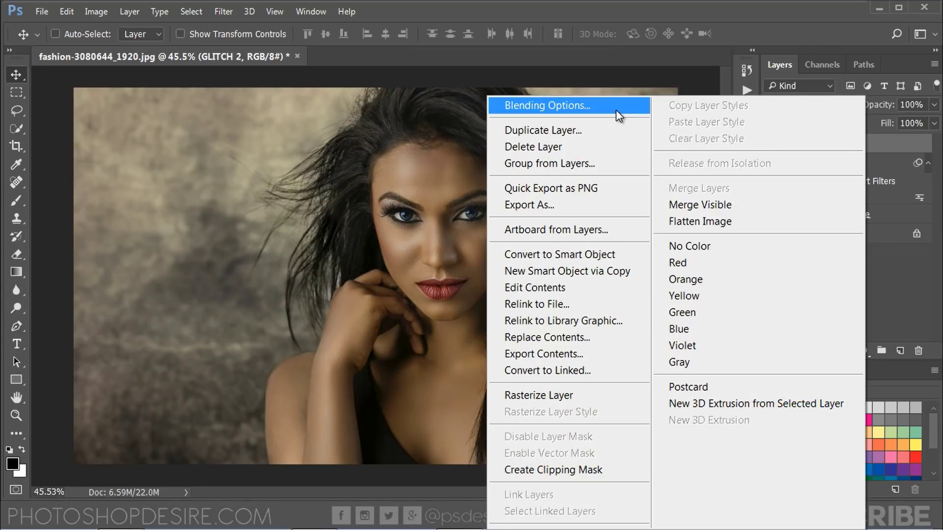
click(616, 110)
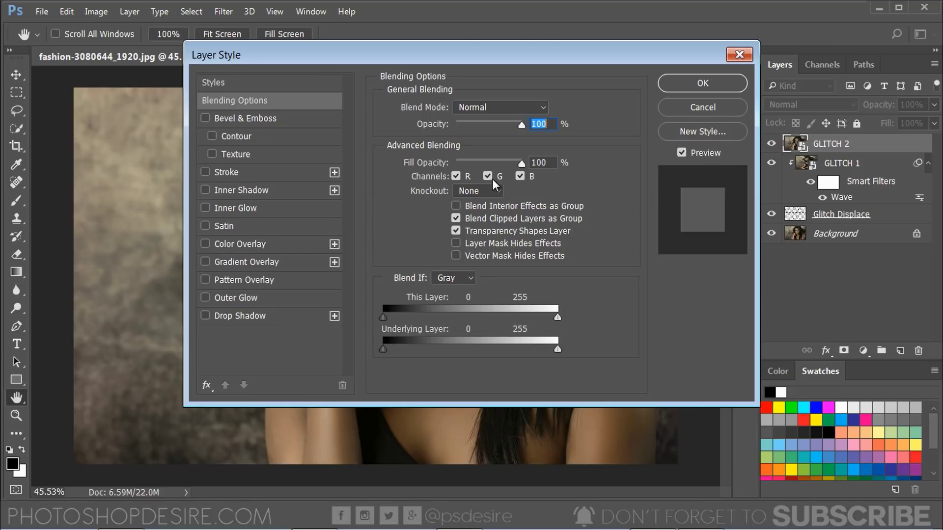
drag(492, 58, 721, 82)
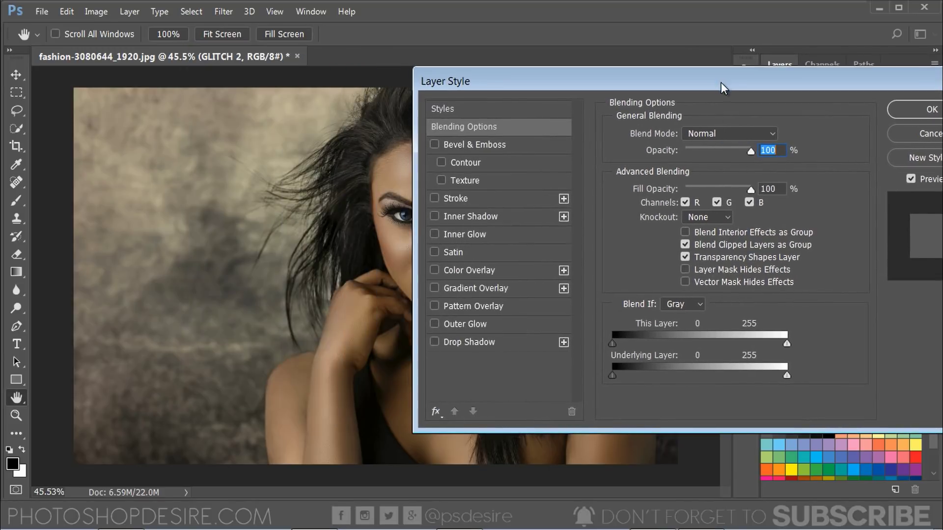
click(717, 203)
click(749, 203)
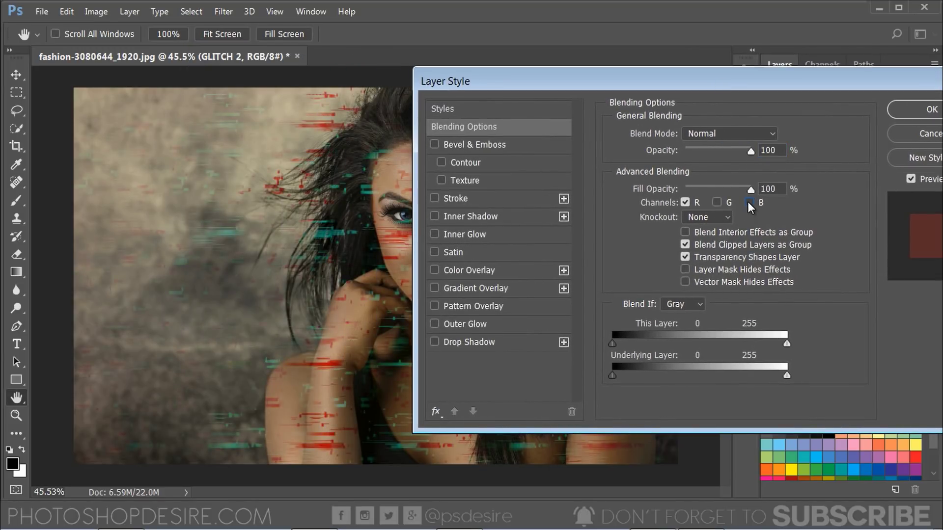
drag(817, 81, 702, 96)
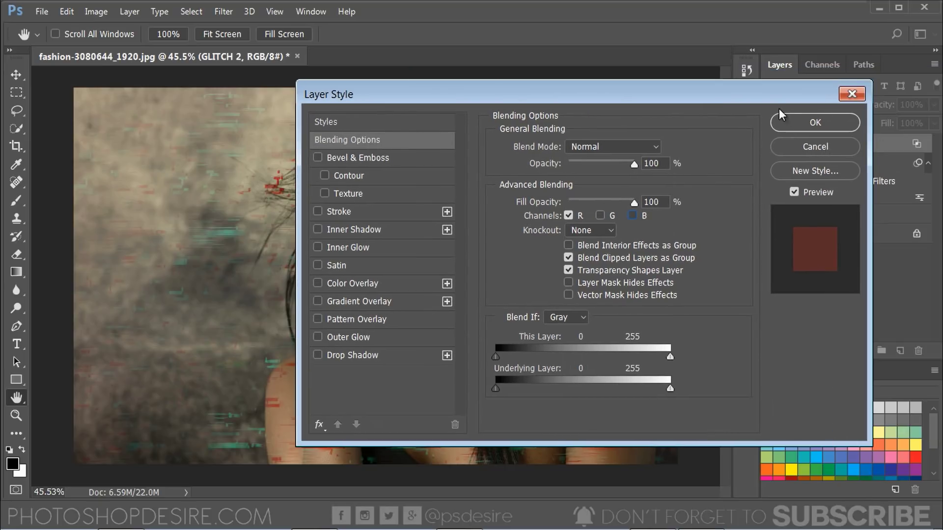
click(837, 122)
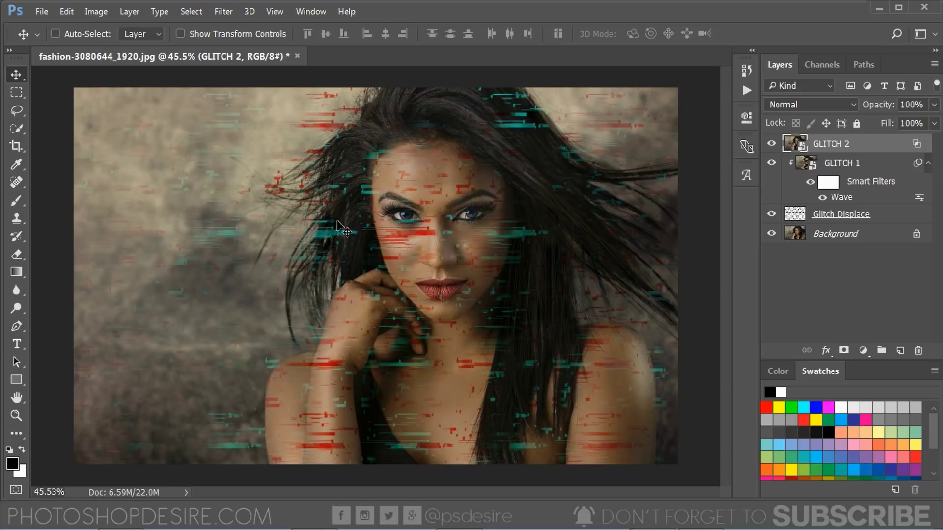
- Apply a Square Wave filter with 4 generators, longer wavelength, lower amplitude and 22% horizontal scale
click(218, 12)
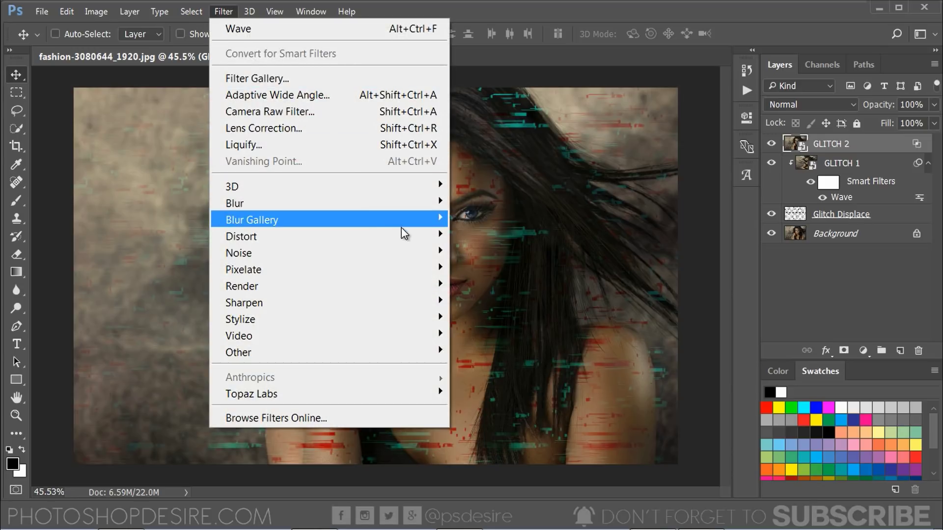
mouse_move(414, 237)
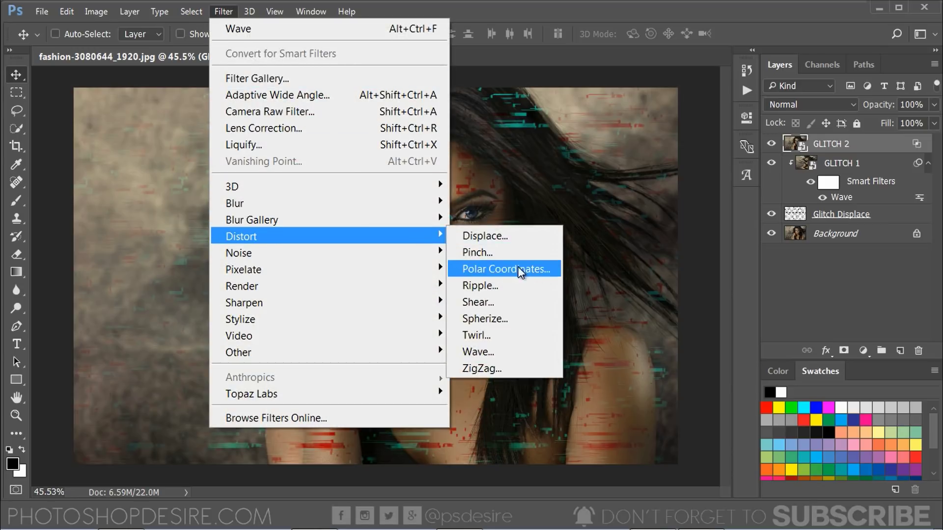
click(550, 351)
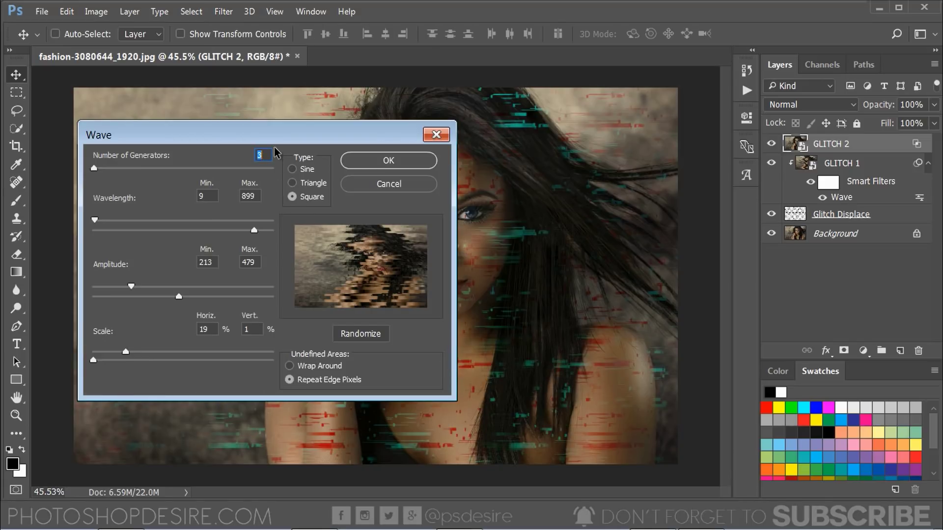
click(325, 201)
click(258, 157)
text(4)
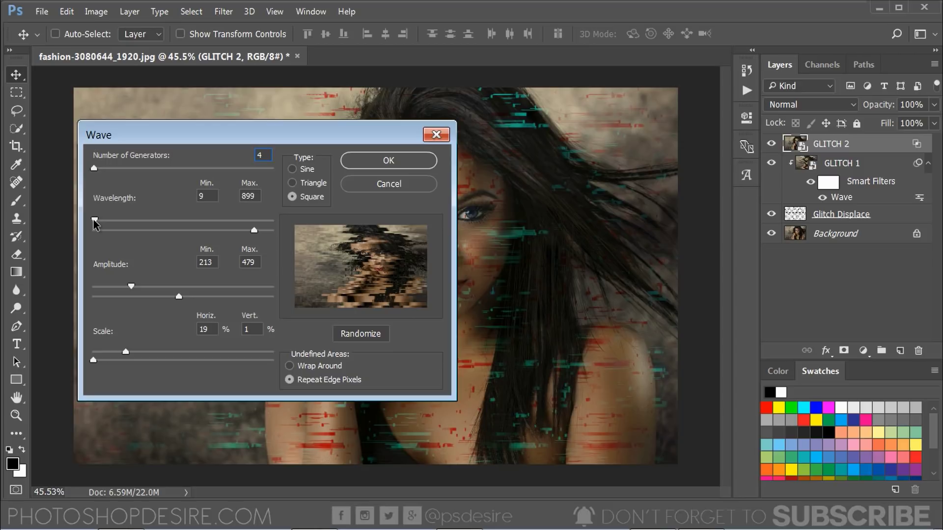
drag(95, 222, 244, 232)
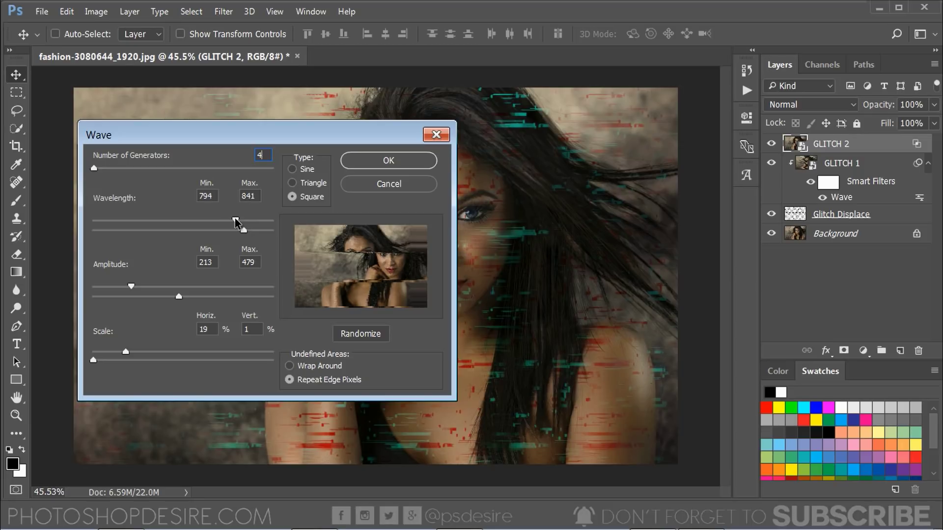
drag(235, 220, 239, 219)
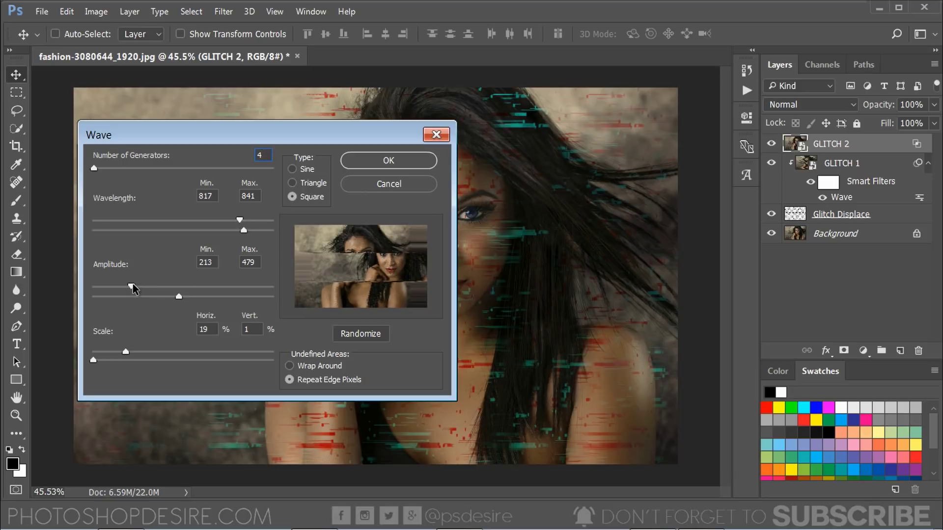
drag(133, 289, 95, 294)
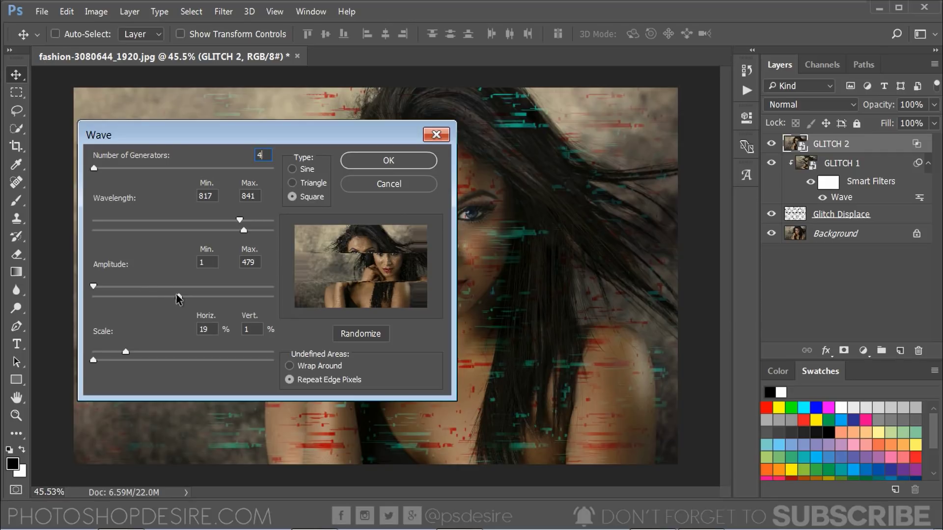
drag(178, 298, 101, 303)
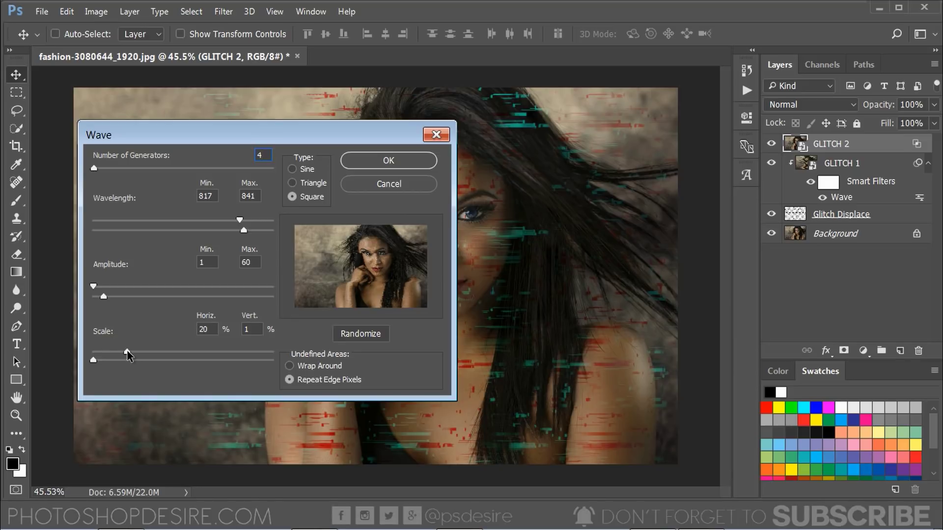
drag(129, 354, 94, 362)
click(373, 162)
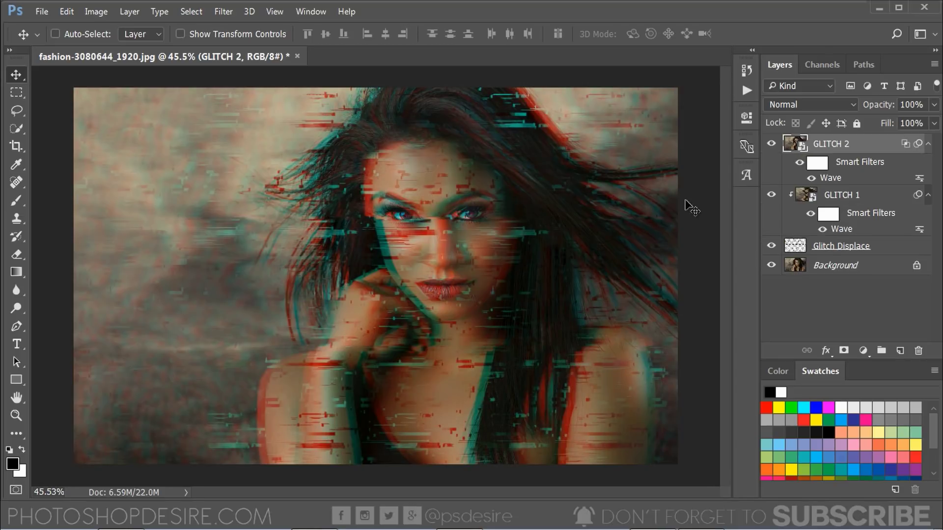
- Duplicate the Background as 'GLITCH 3', move it to the top and convert it to a smart object
click(772, 144)
click(771, 144)
right_click(830, 266)
click(849, 298)
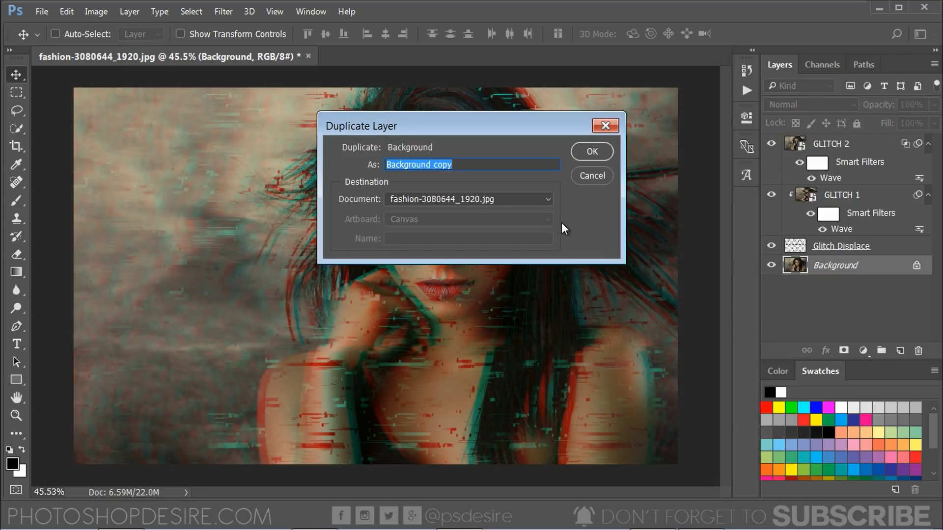
text(GLIT)
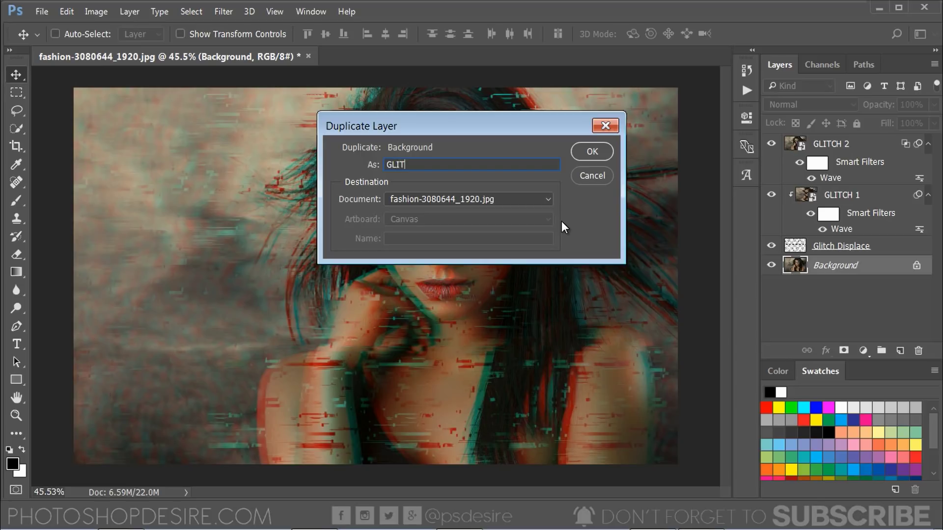
text(CH 3)
click(586, 151)
drag(876, 270, 845, 143)
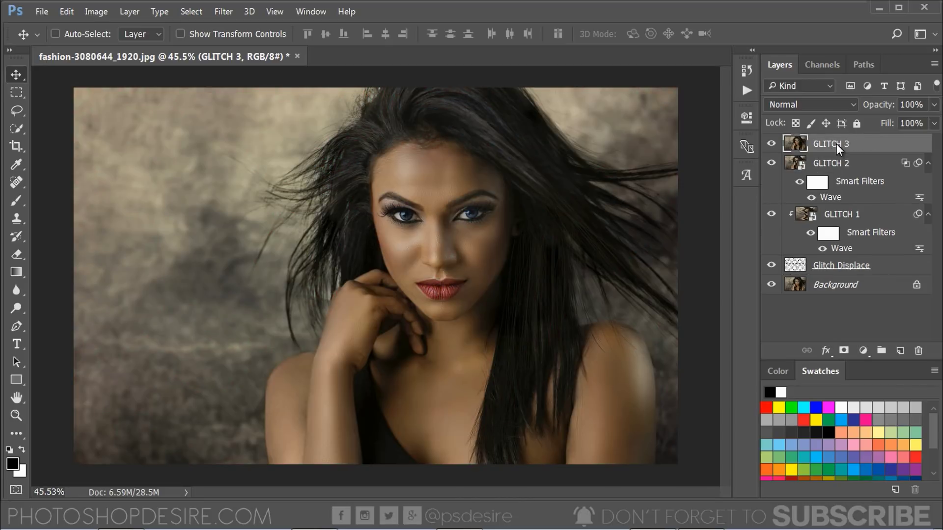
right_click(836, 144)
click(609, 311)
- Exclude the R and G channels in GLITCH 3's blending options
right_click(858, 147)
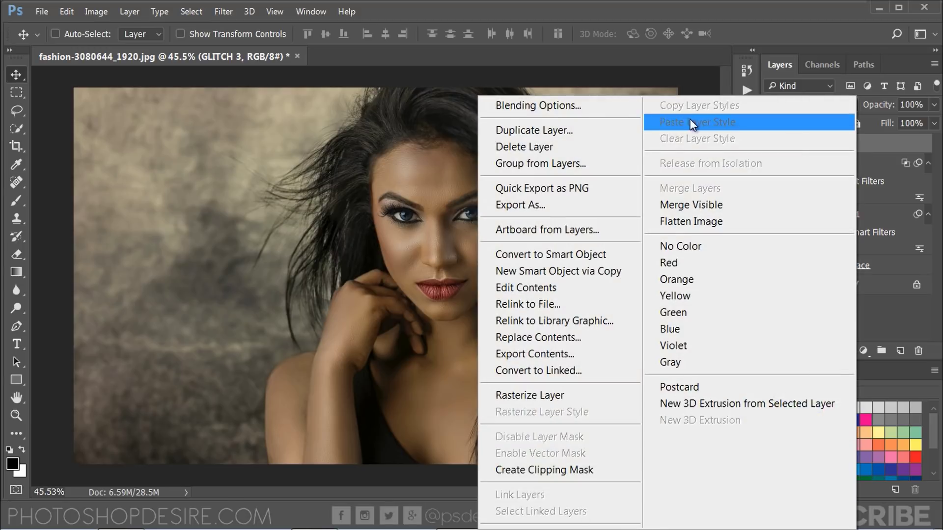
click(631, 107)
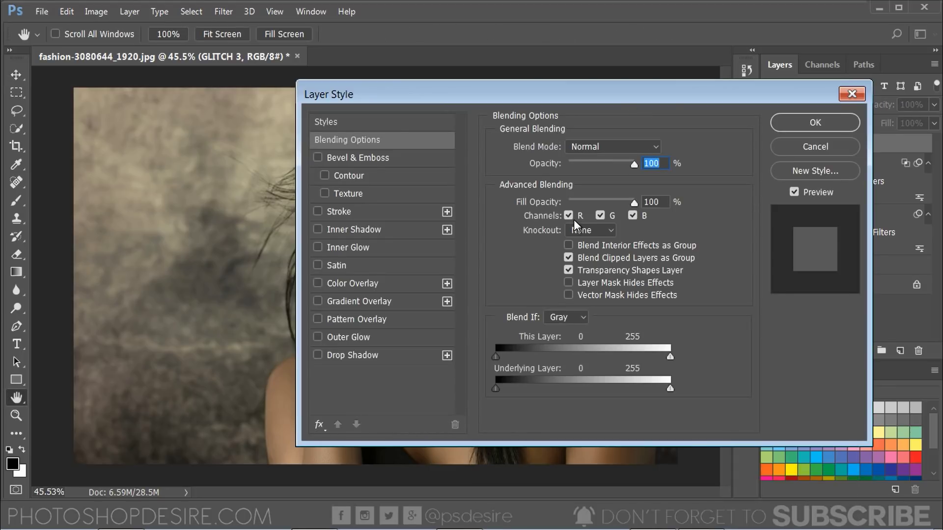
click(569, 215)
click(600, 216)
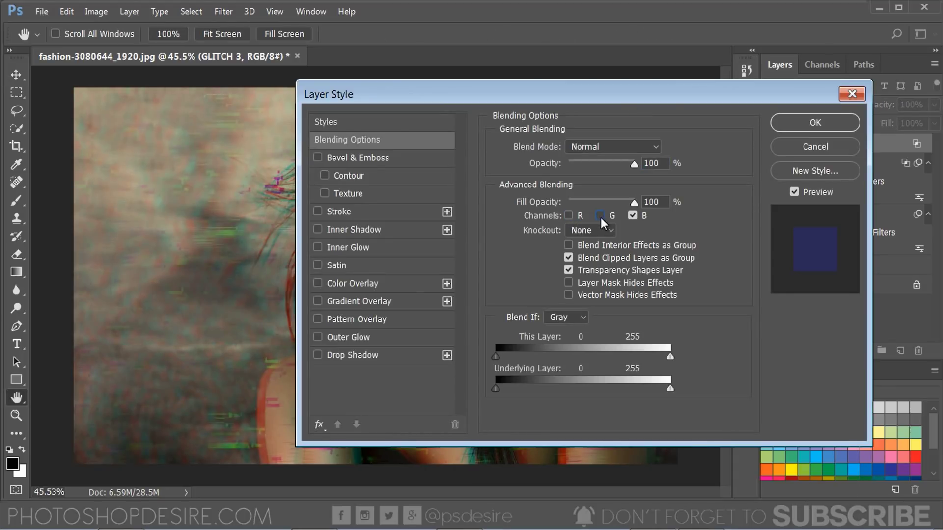
click(785, 123)
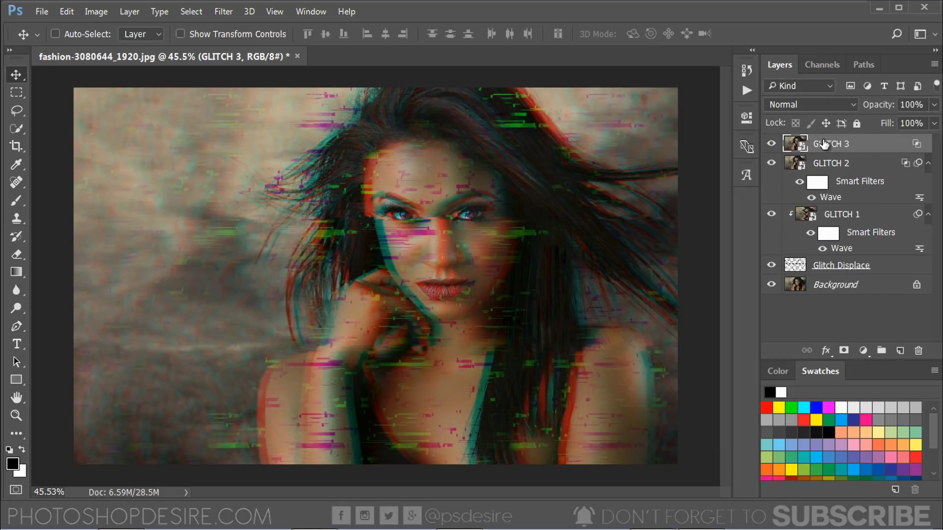
- Start a Wave filter on GLITCH 3 with the generator count set to 3
click(224, 11)
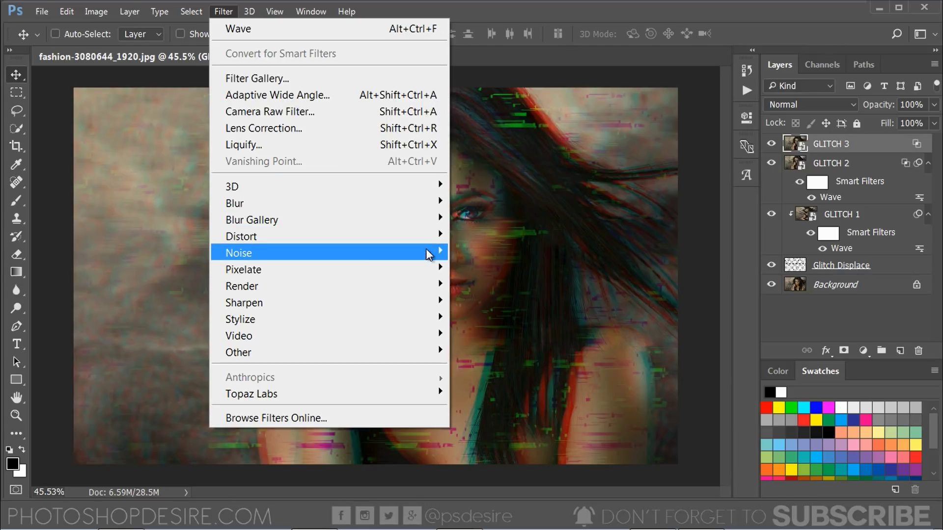
mouse_move(432, 238)
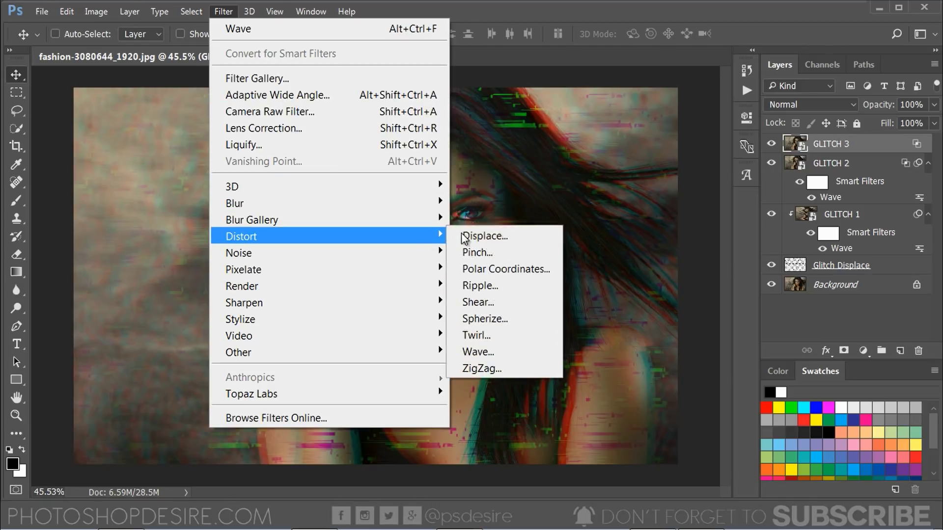
click(524, 352)
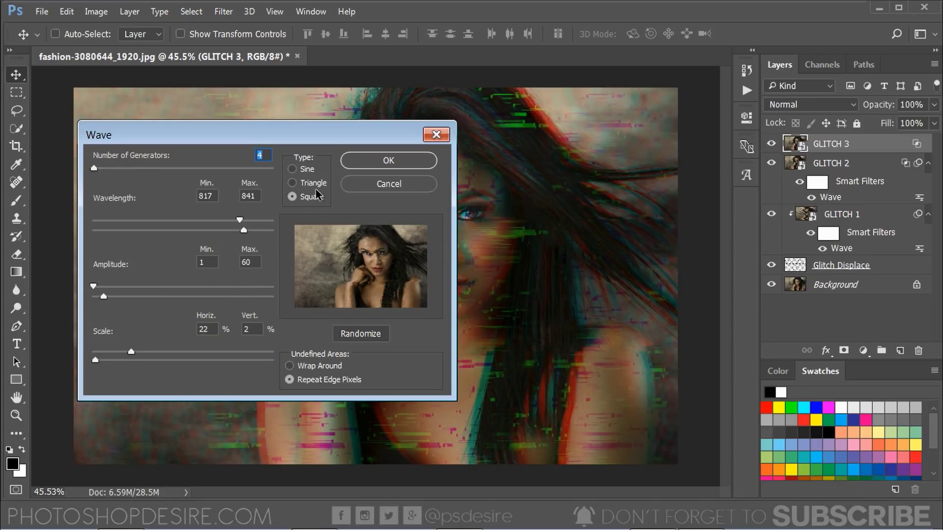
click(264, 156)
double_click(264, 156)
text(3)
- Widen the wavelength range, set max amplitude 117 and 31% horizontal, 3% vertical scale
drag(240, 220, 102, 231)
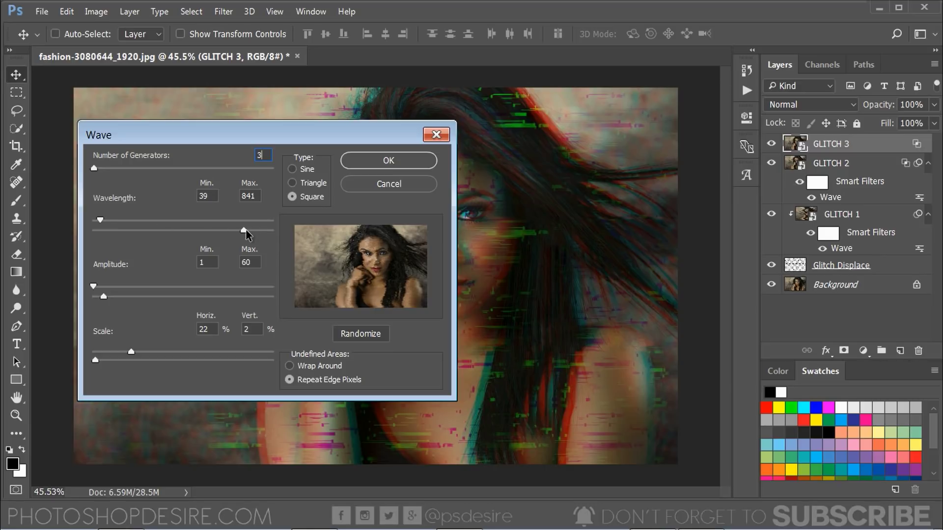
drag(246, 232, 271, 232)
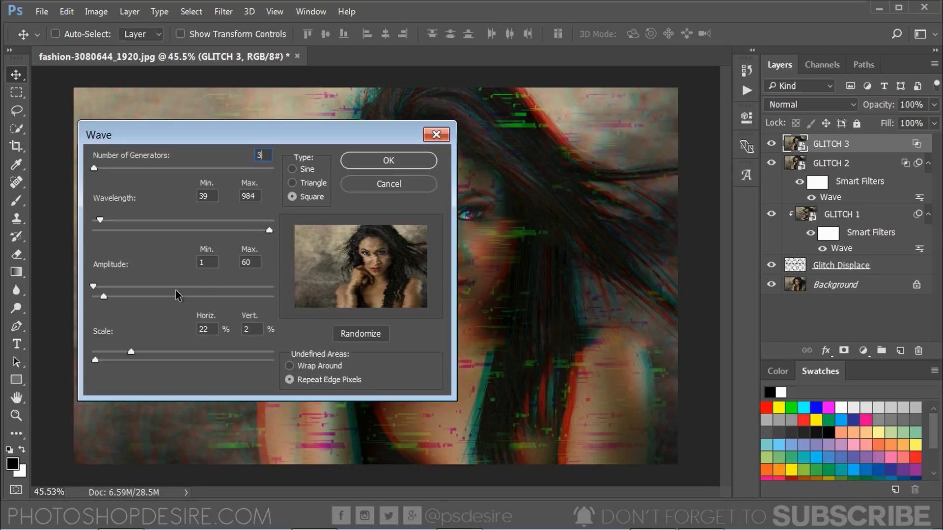
mouse_move(103, 296)
mouse_down()
mouse_move(132, 297)
mouse_move(112, 294)
mouse_up()
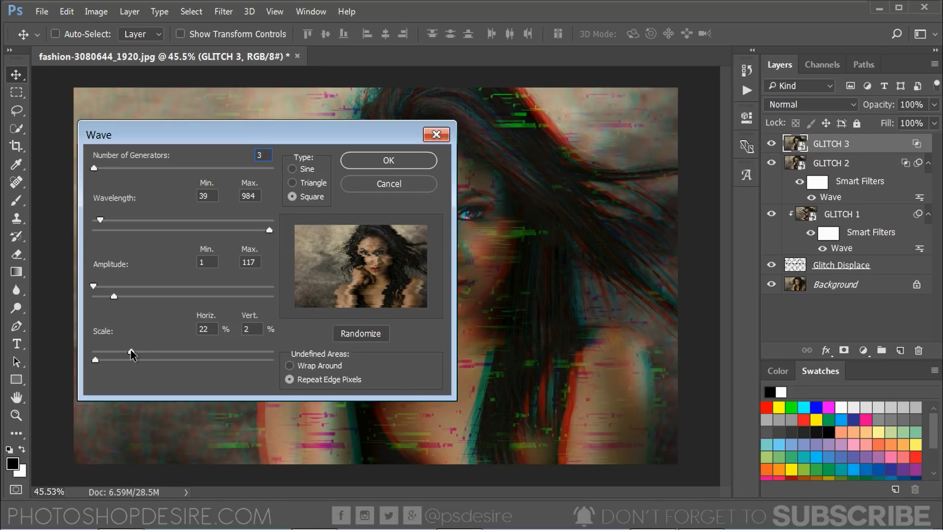
drag(131, 352, 147, 354)
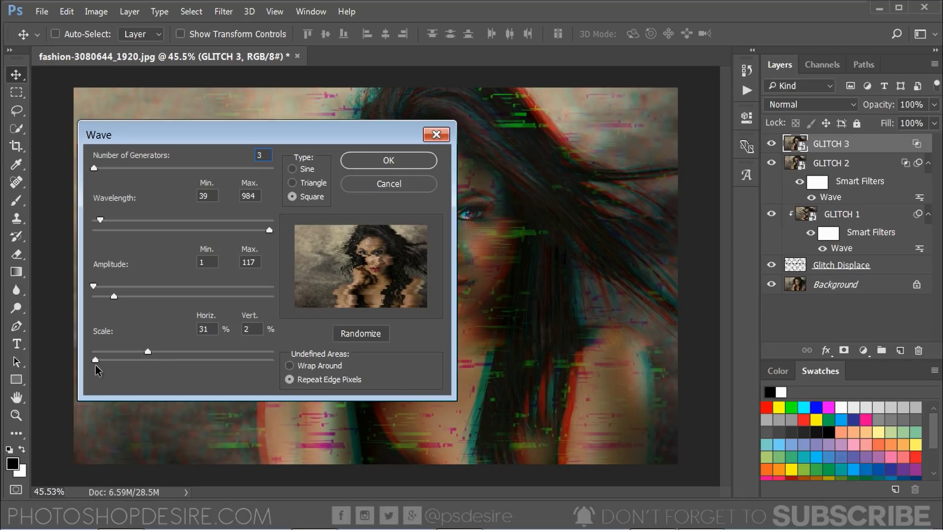
drag(93, 364, 97, 362)
click(312, 384)
click(395, 162)
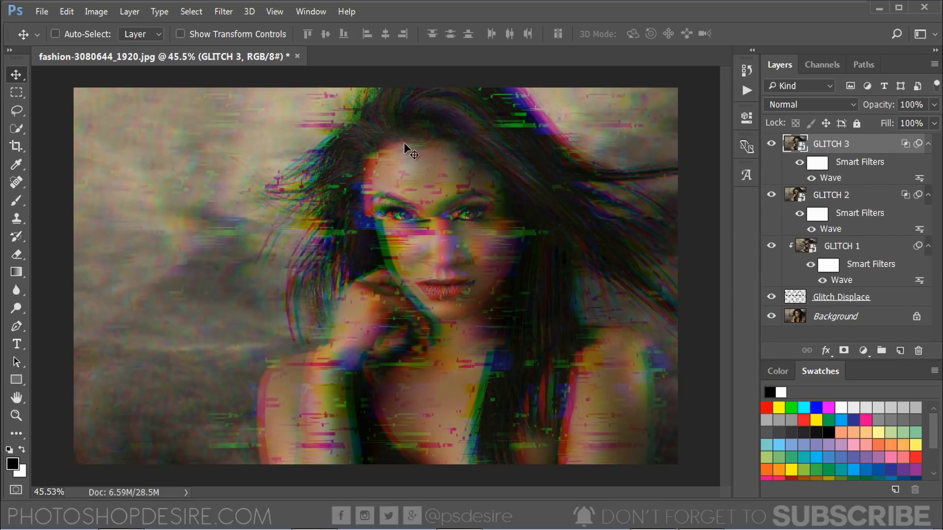
- Apply a Motion Blur at 0° angle and 93 pixels distance to the GLITCH 3 layer
click(771, 144)
click(772, 144)
click(218, 14)
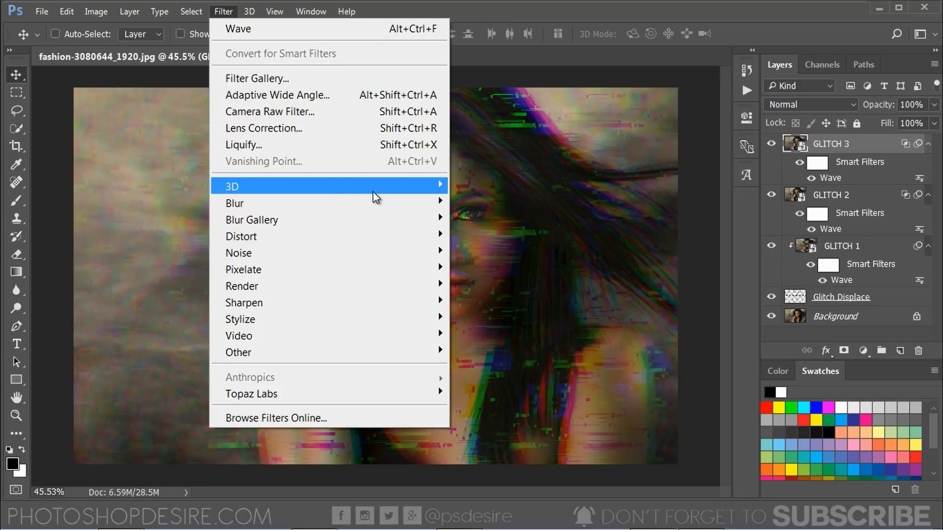
mouse_move(391, 202)
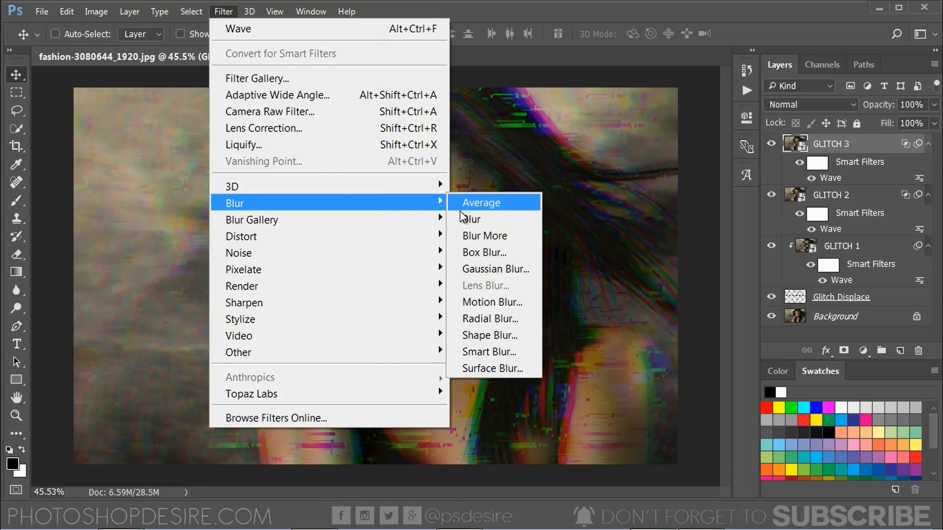
click(520, 302)
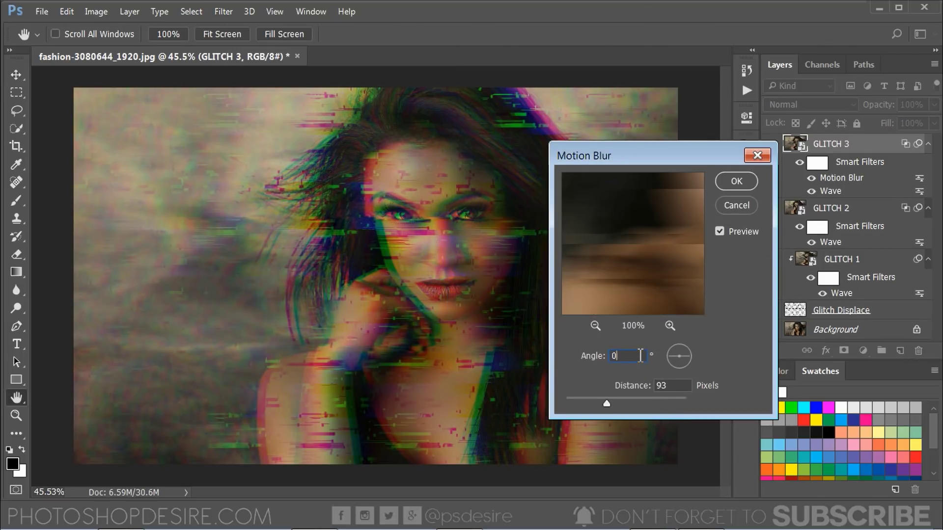
click(726, 183)
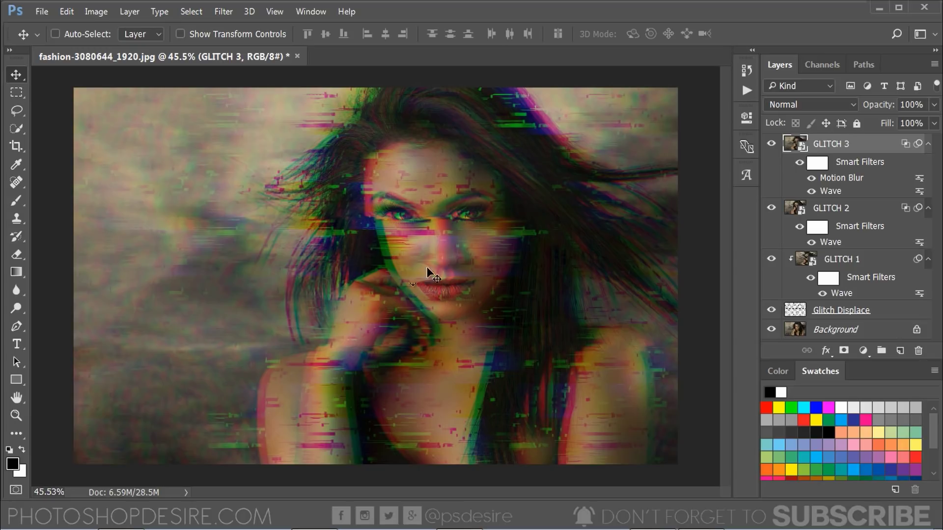
- Add a new empty layer on top and name it 'Horizontal Lines'
click(899, 352)
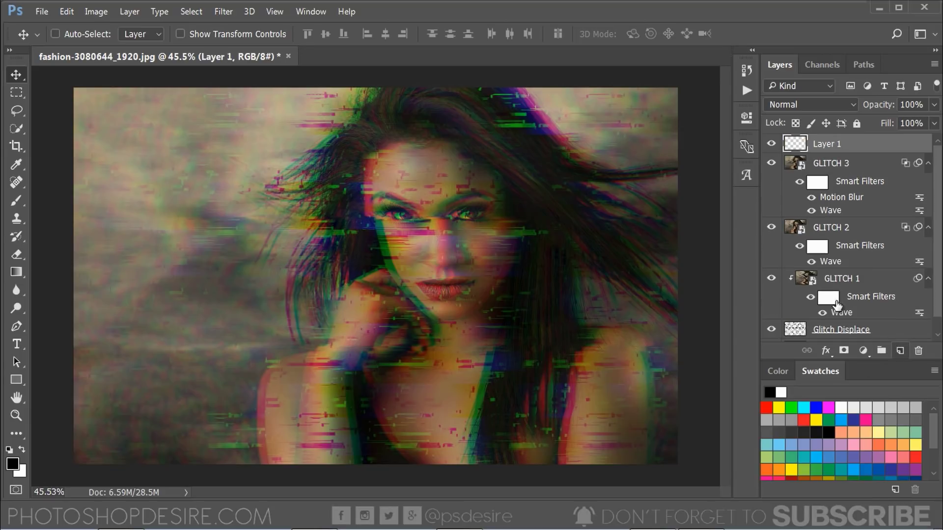
double_click(822, 144)
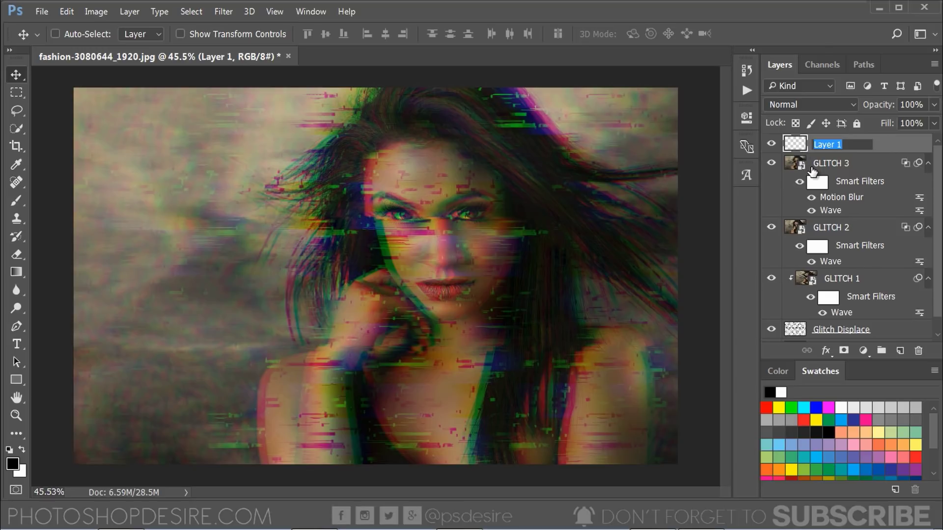
text(Horizontal Lines)
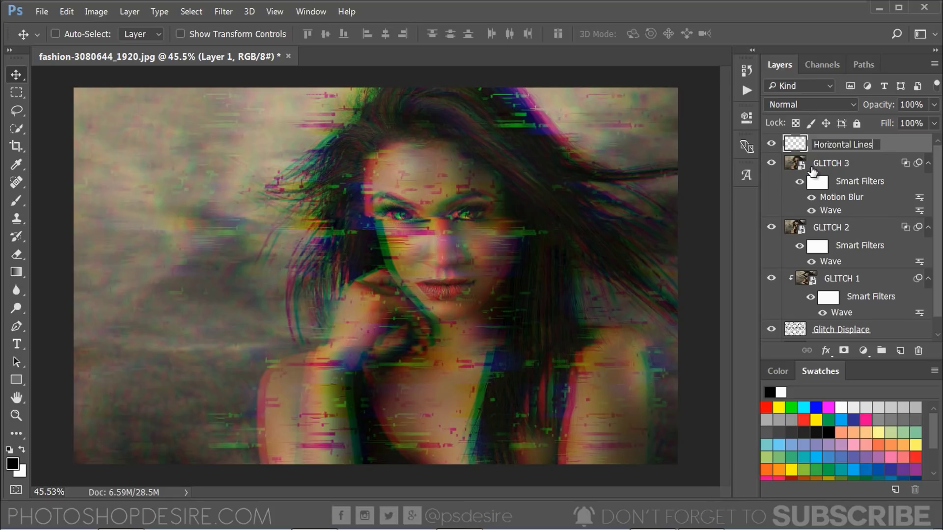
key(Return)
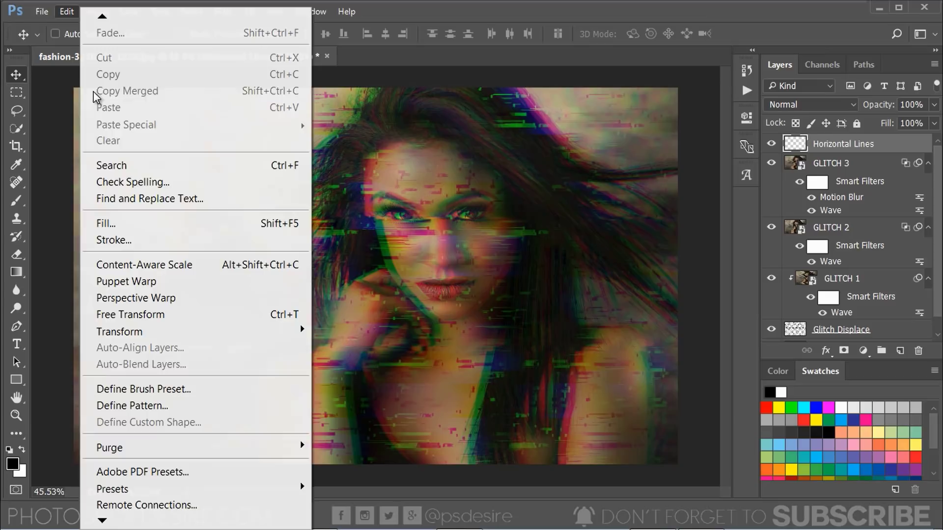
- Fill the Horizontal Lines layer with the horizontal line pattern
click(162, 222)
click(664, 213)
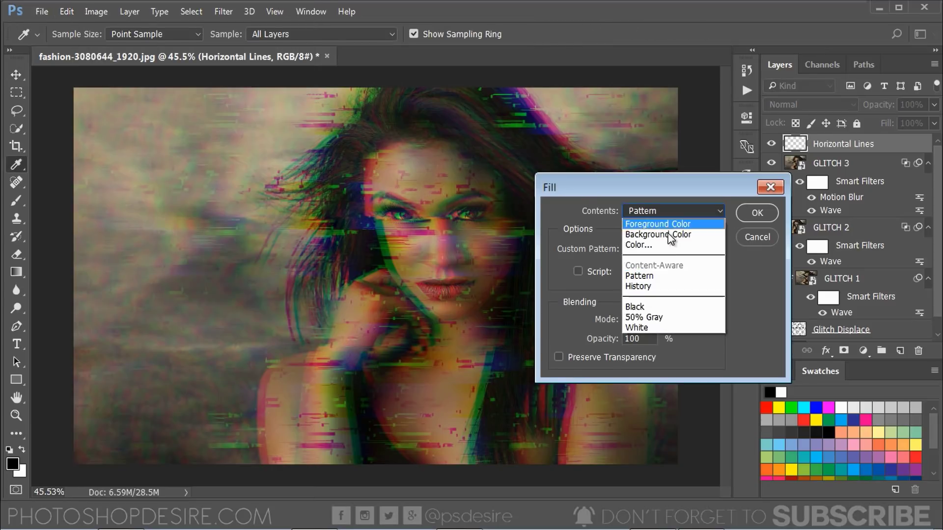
click(677, 274)
click(648, 249)
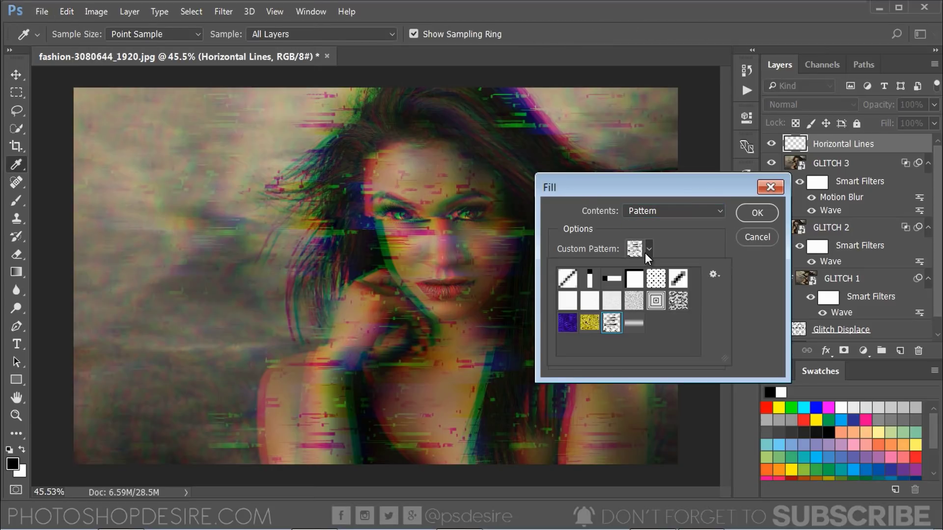
click(633, 325)
click(757, 212)
key(v)
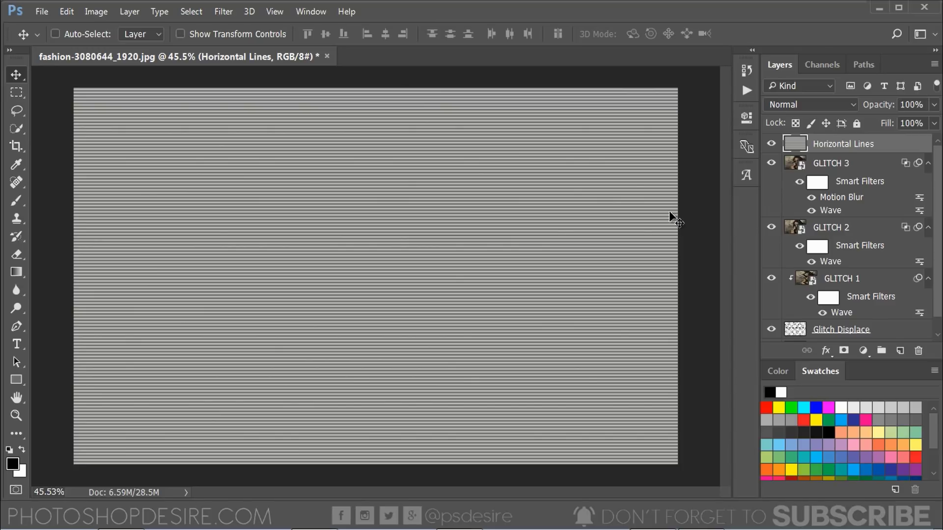
- Set the Horizontal Lines layer to Overlay at 50% opacity and compare it on and off
click(808, 105)
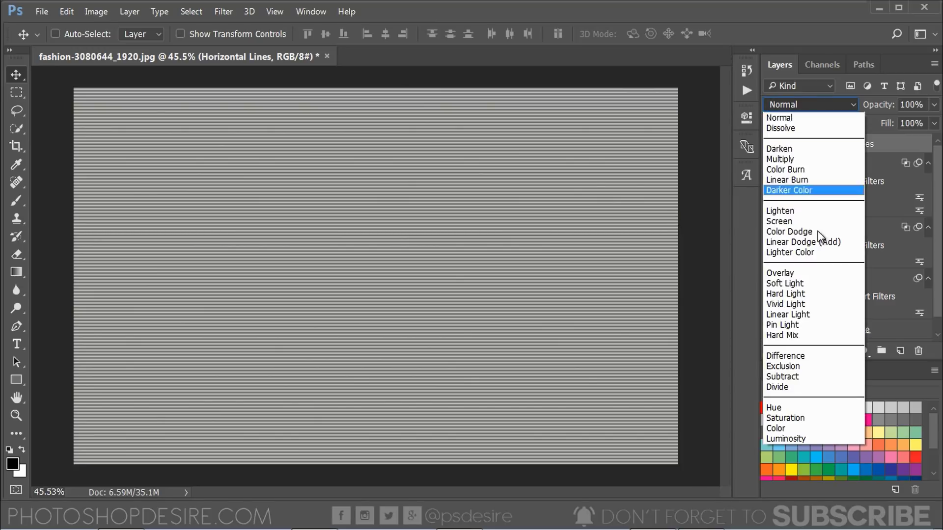
click(825, 277)
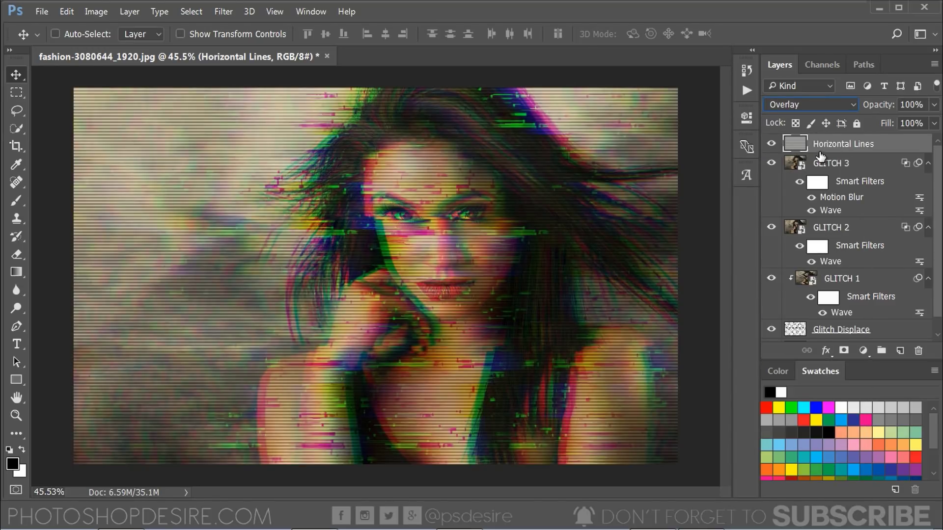
drag(879, 105, 844, 105)
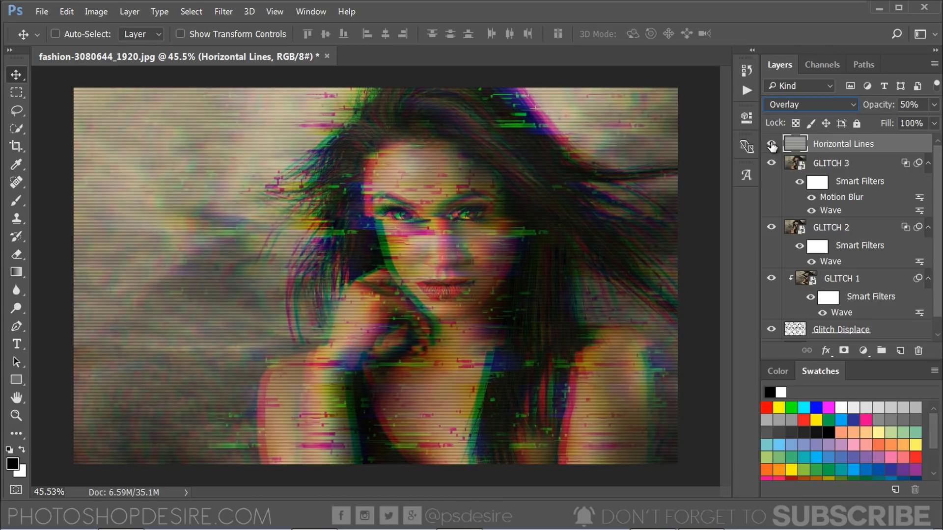
click(771, 144)
click(771, 145)
- Add a Gradient fill layer using the Foreground to Transparent preset
click(863, 350)
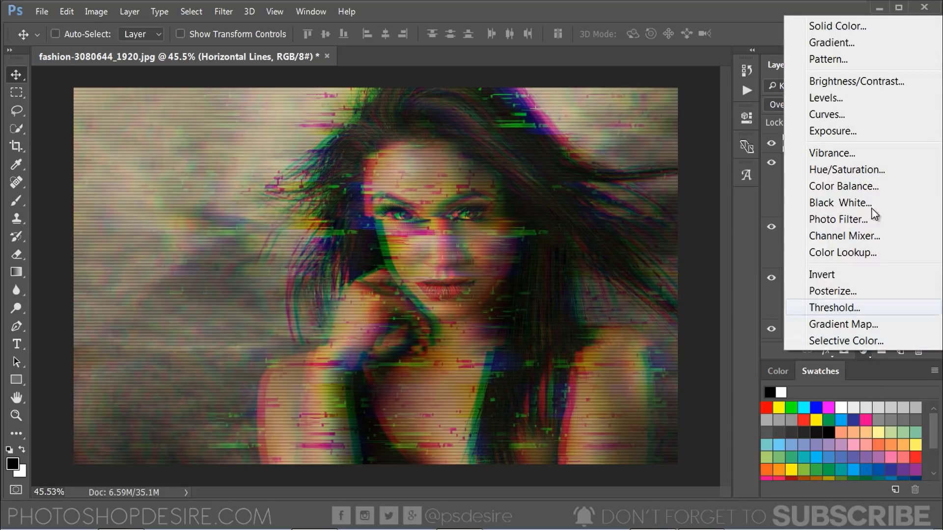
click(865, 44)
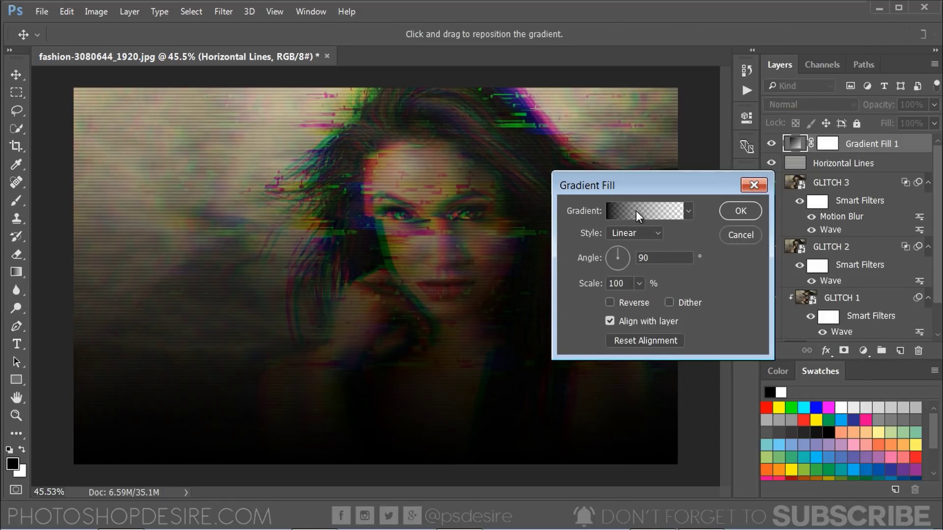
click(636, 210)
click(563, 192)
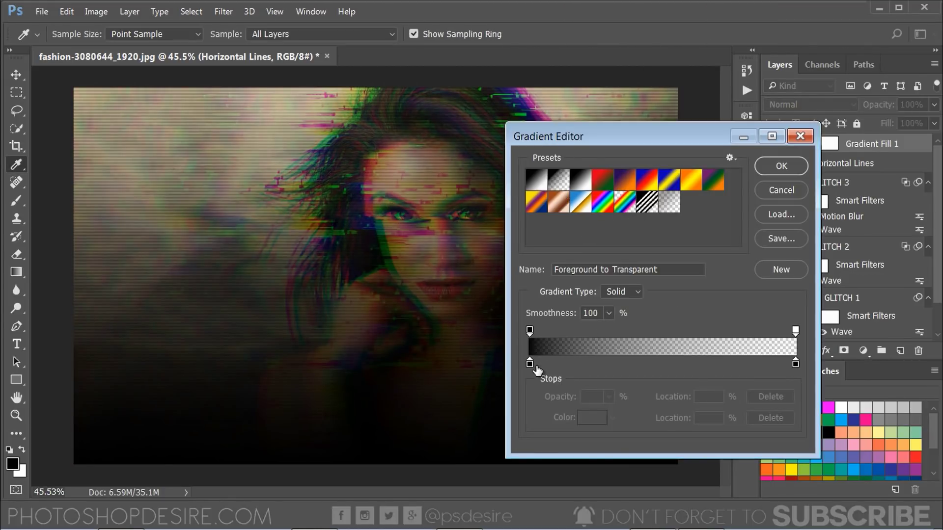
- Set the gradient's left colour stop to 4a4a4a and the right stop to ffffff
click(530, 364)
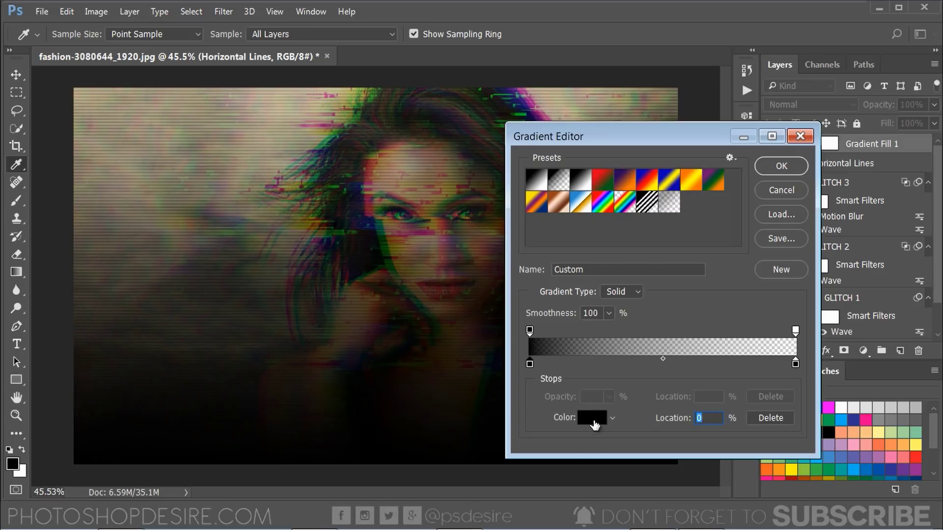
click(594, 422)
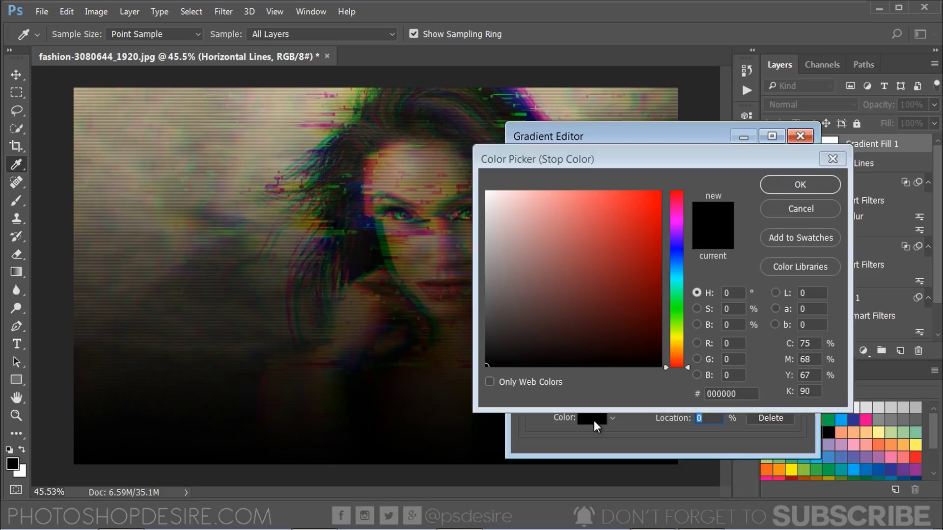
text(4)
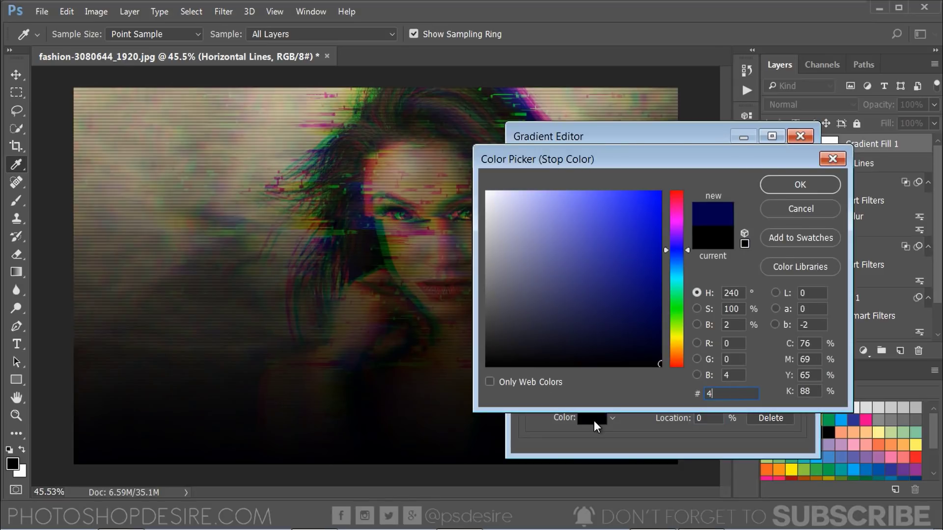
text(a4a4a)
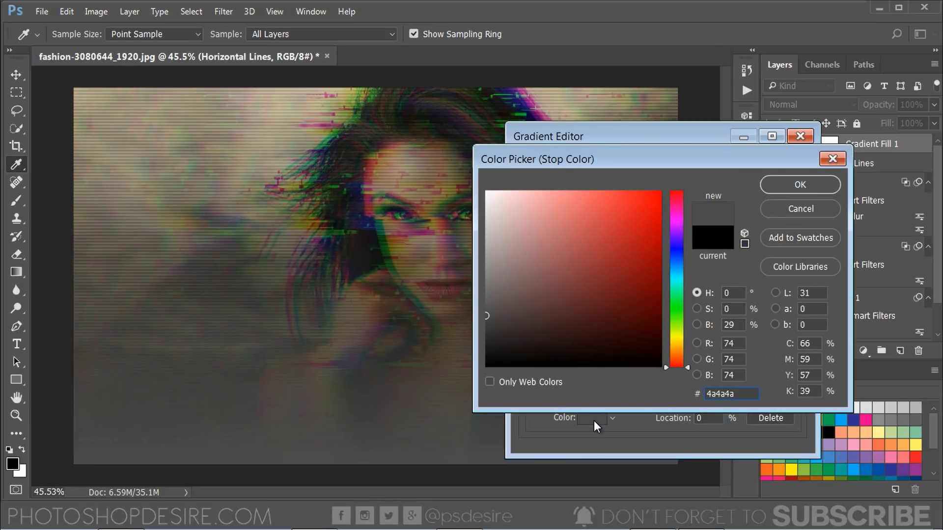
click(775, 190)
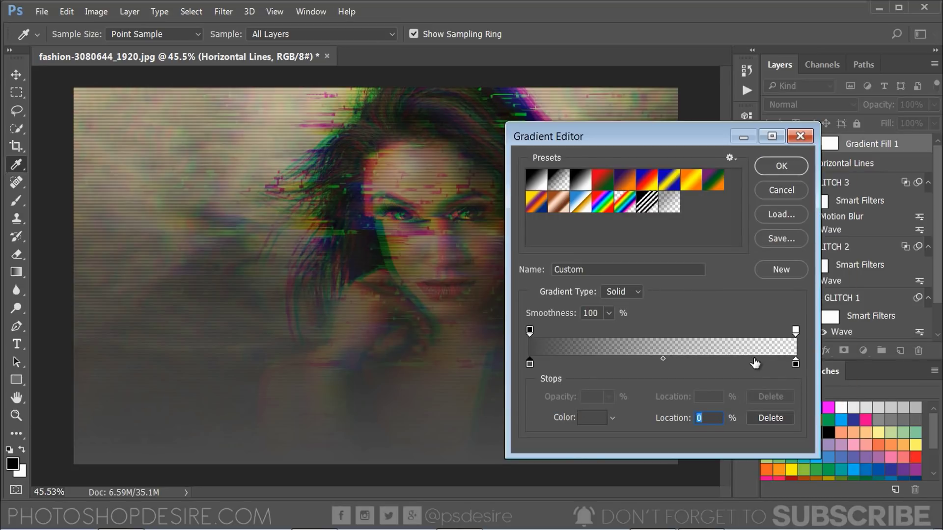
click(796, 364)
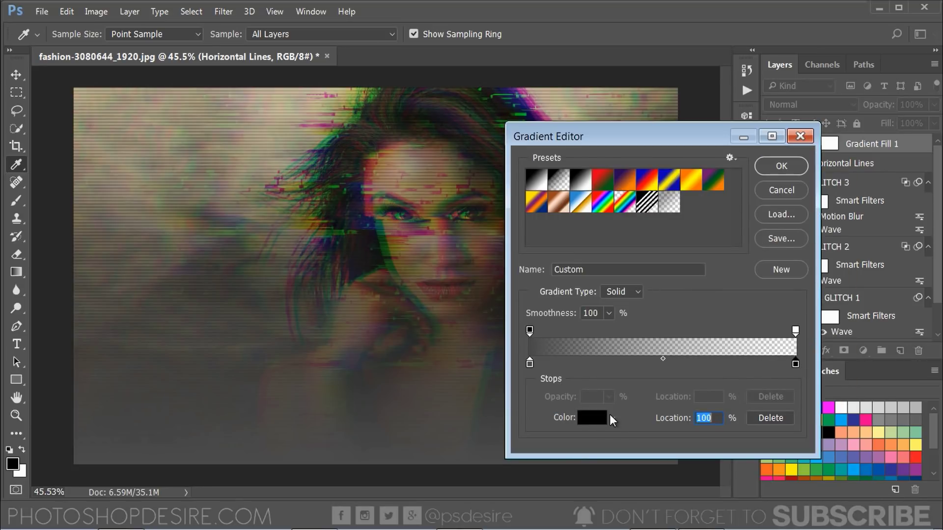
click(592, 417)
text(ffffff)
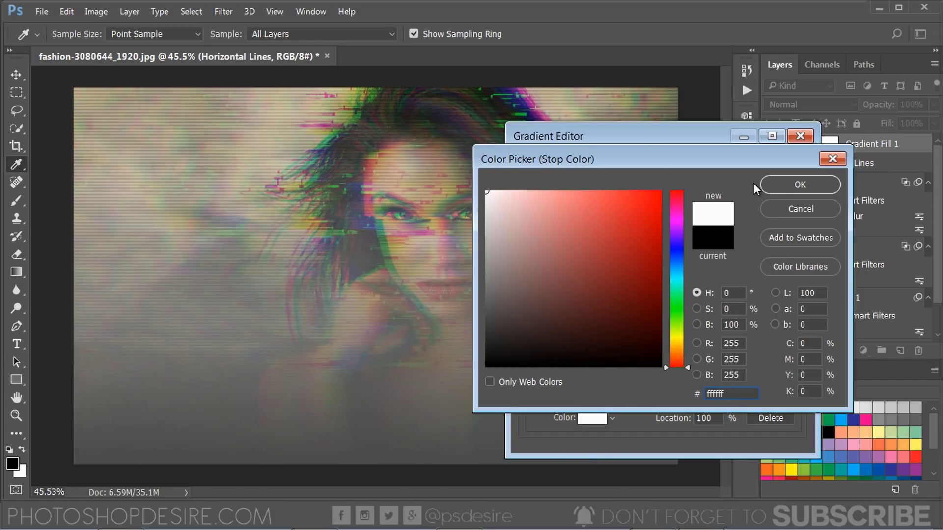
click(800, 184)
- Switch the gradient fill to Radial style with Reverse enabled
click(763, 167)
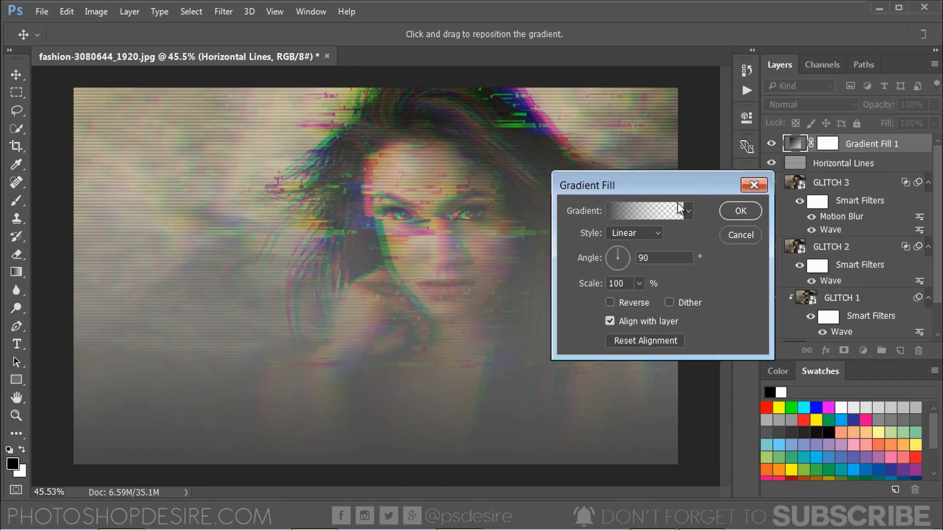
click(628, 234)
click(639, 257)
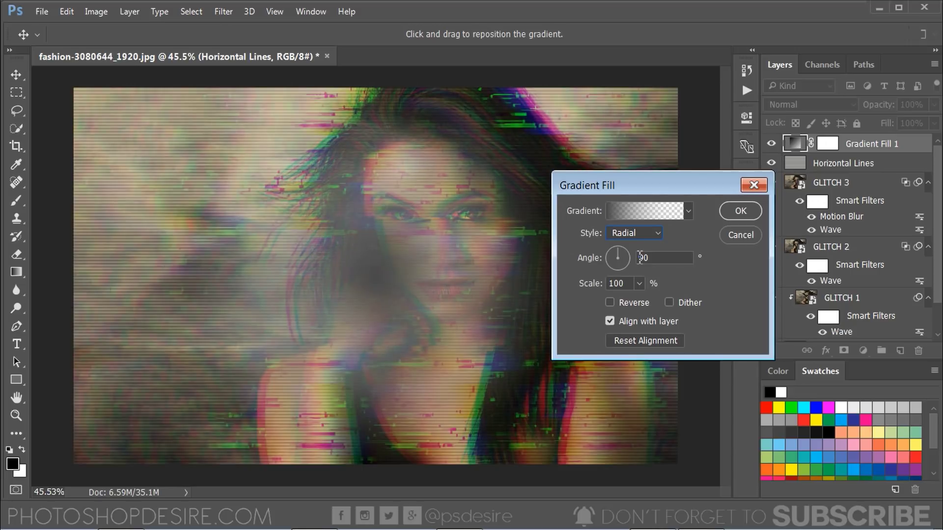
click(612, 304)
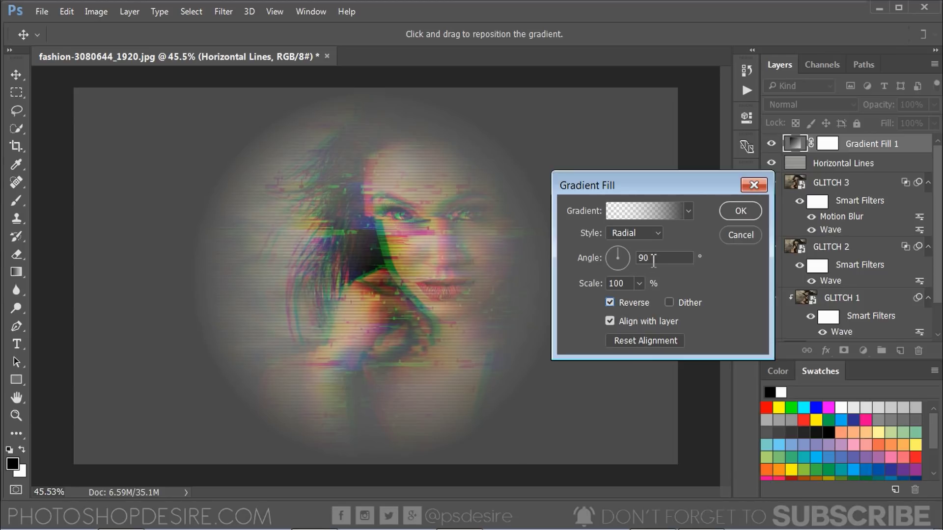
- Set the gradient angle to 33.69° and apply the fill
drag(653, 260, 637, 258)
click(627, 253)
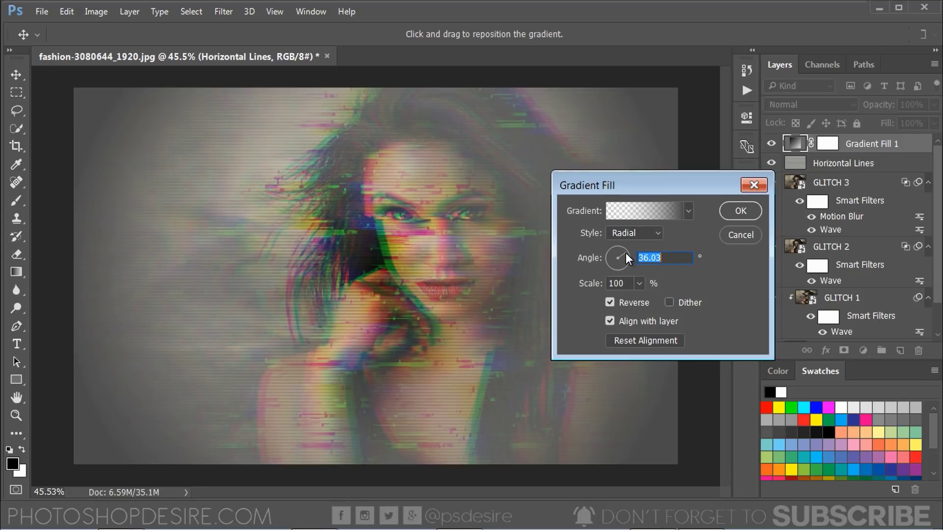
drag(625, 252, 626, 252)
key(Up)
click(626, 253)
click(731, 211)
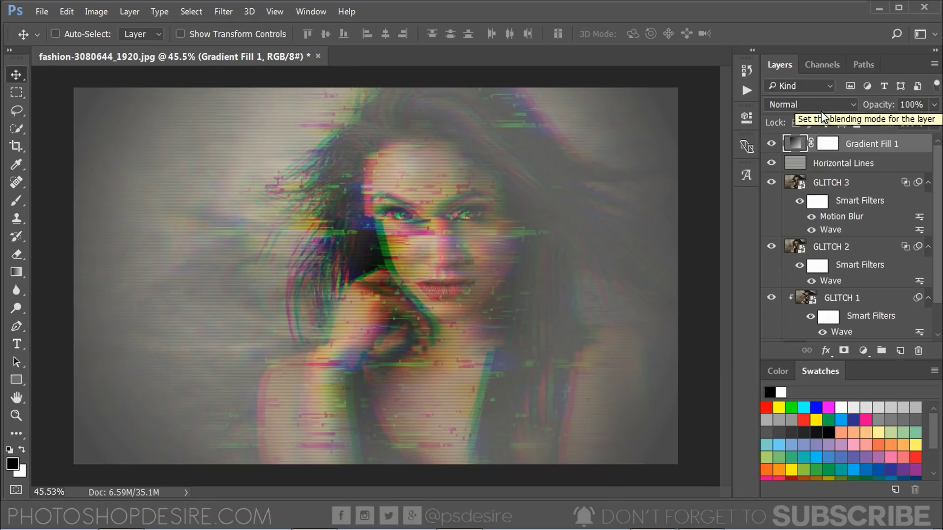
- Set the gradient fill layer to Overlay and rename it 'Lighting'
click(823, 111)
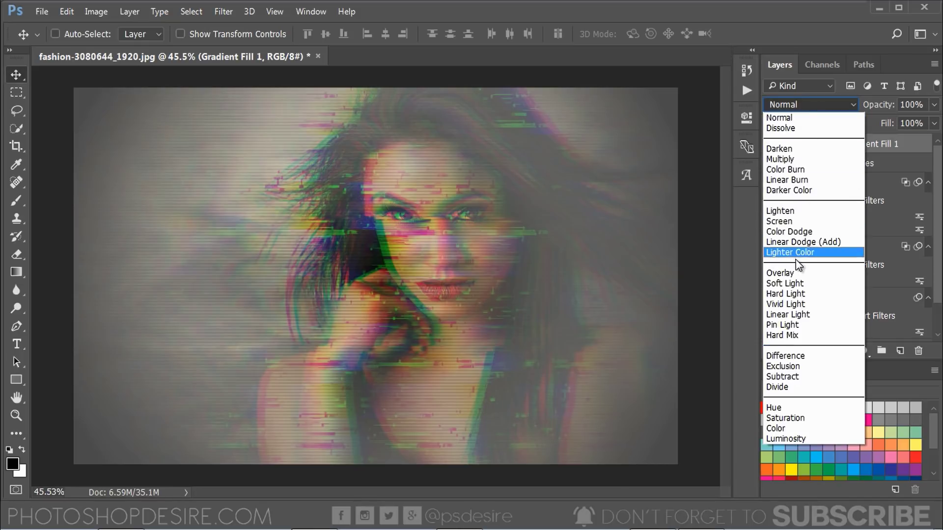
click(802, 273)
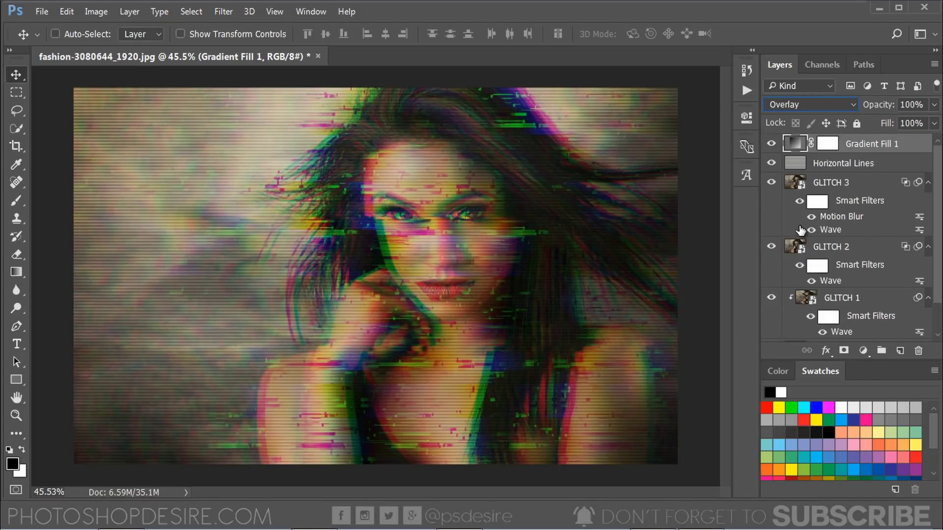
double_click(855, 145)
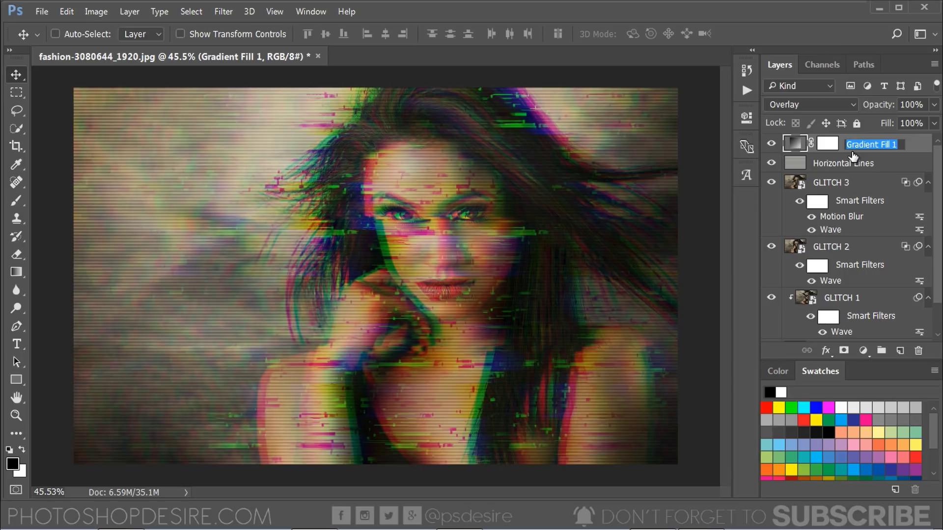
text(Lightin)
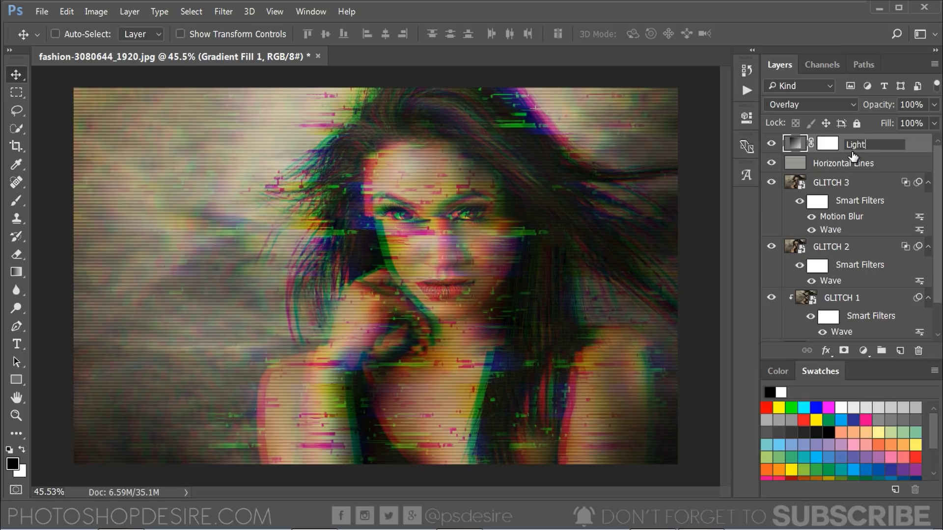
text(g)
key(Return)
- Compare the Lighting layer on and off, rechecking its gradient settings unchanged
click(772, 144)
click(771, 143)
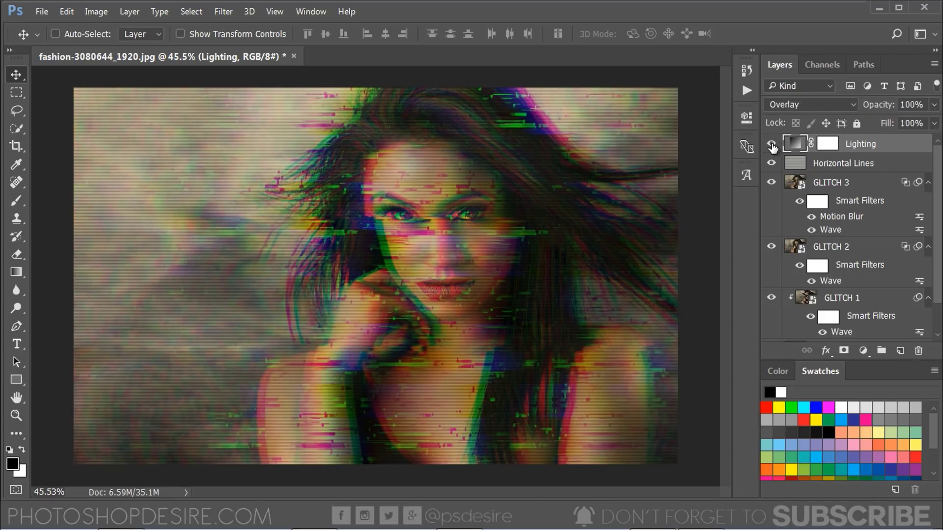
click(772, 144)
click(772, 144)
double_click(793, 145)
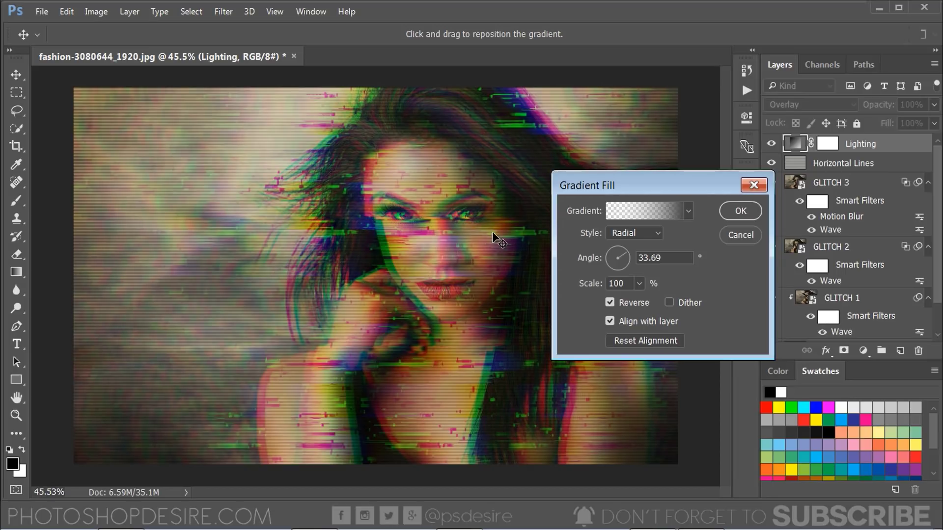
click(721, 211)
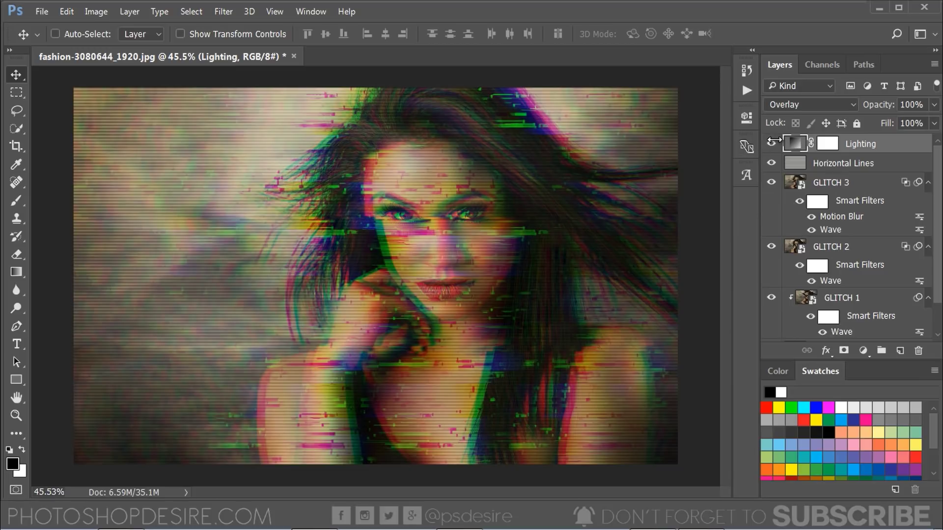
click(772, 144)
click(772, 145)
click(772, 145)
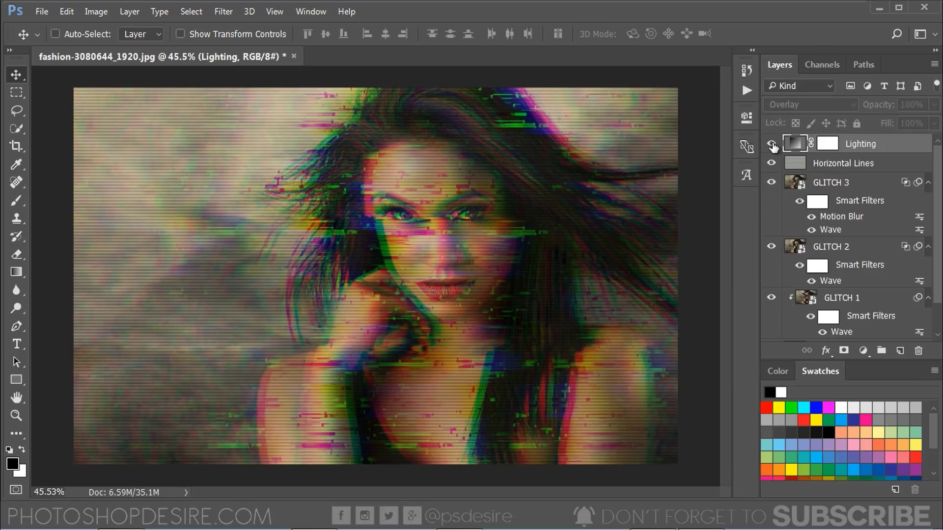
click(773, 145)
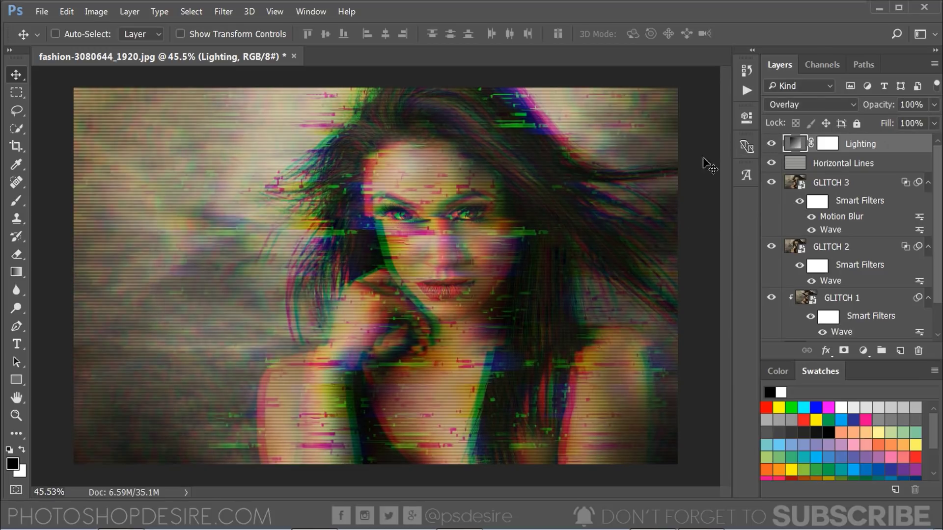
- Add a Color Lookup adjustment layer using the HorrorBlue.3DL lookup table
click(863, 351)
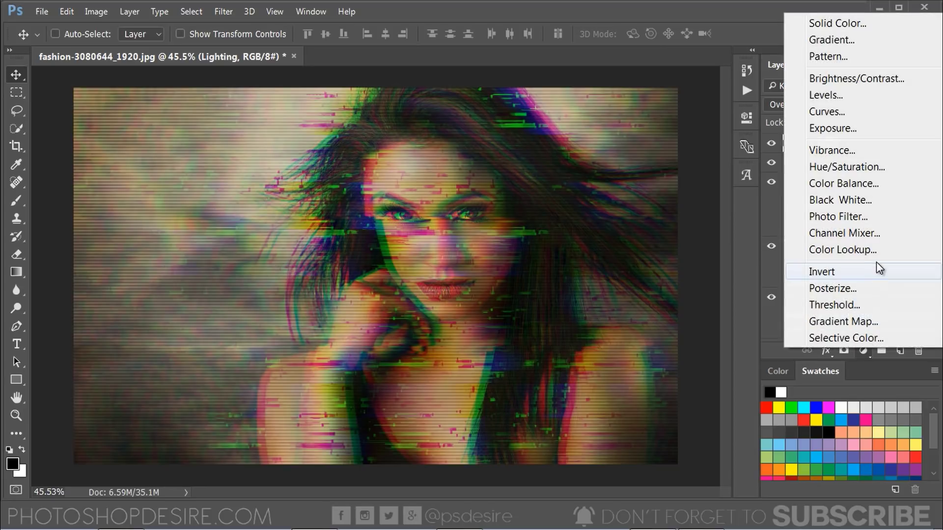
click(845, 248)
click(664, 155)
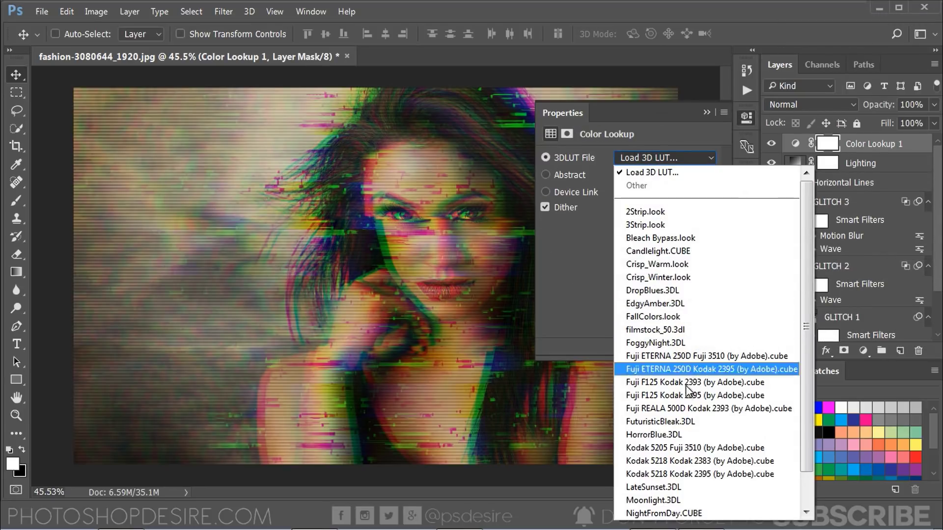
click(697, 434)
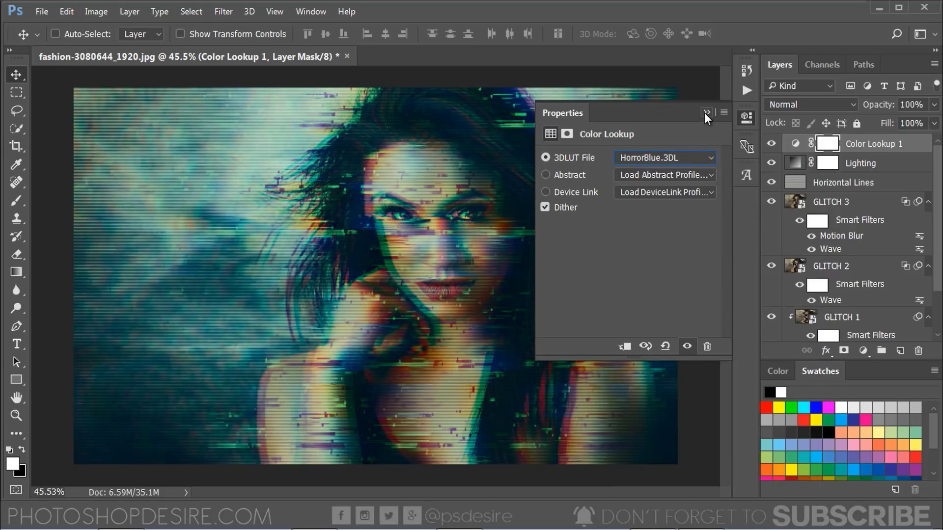
click(706, 113)
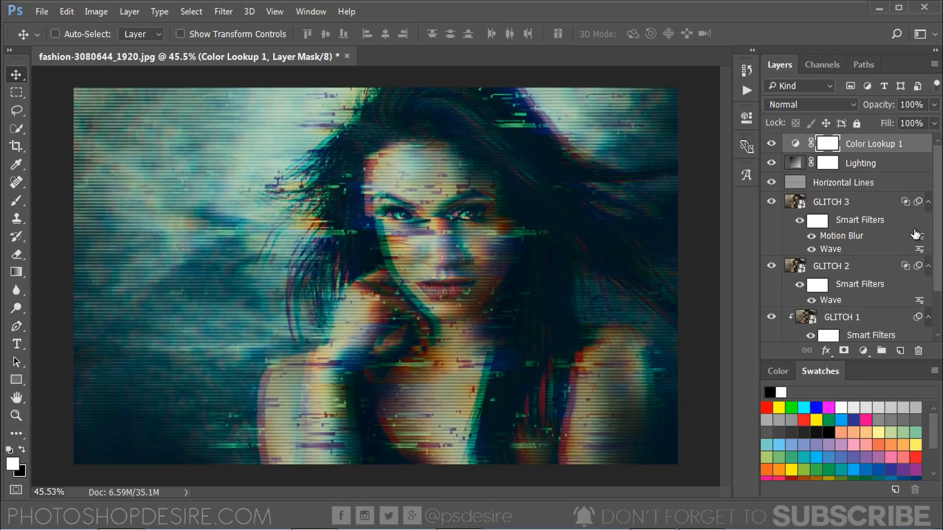
- Compare the original photo alone against the full glitch composite several times
scroll(916, 233, down, 2)
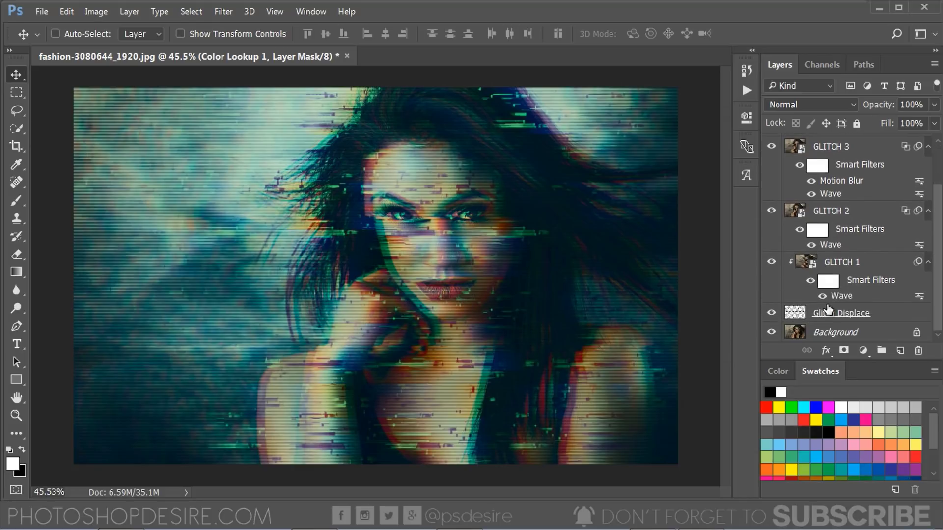
alt+click(773, 333)
alt+click(772, 333)
alt+click(773, 333)
alt+click(773, 332)
alt+click(772, 332)
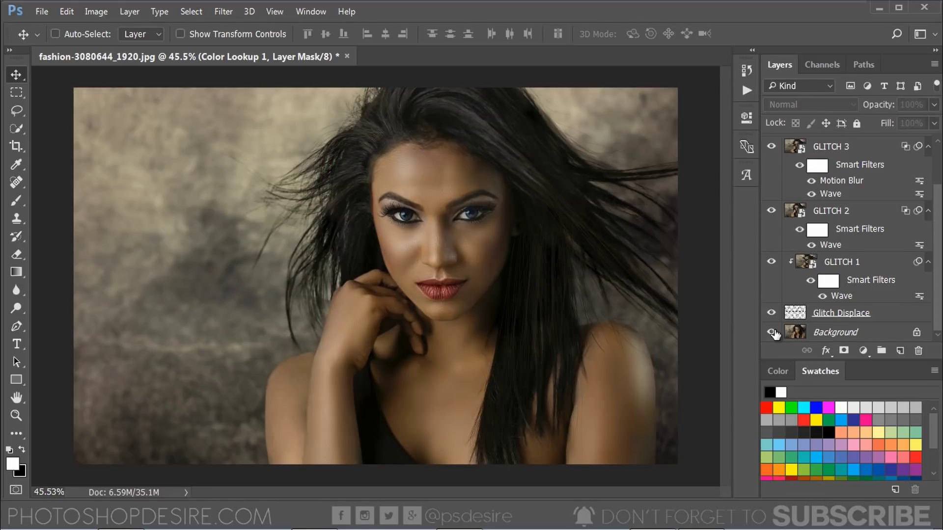
alt+click(772, 332)
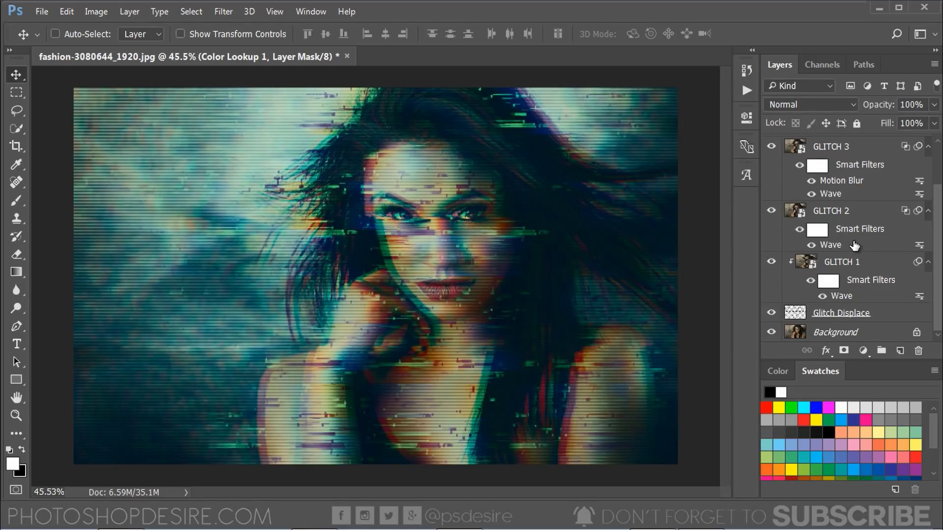
scroll(854, 245, up, 2)
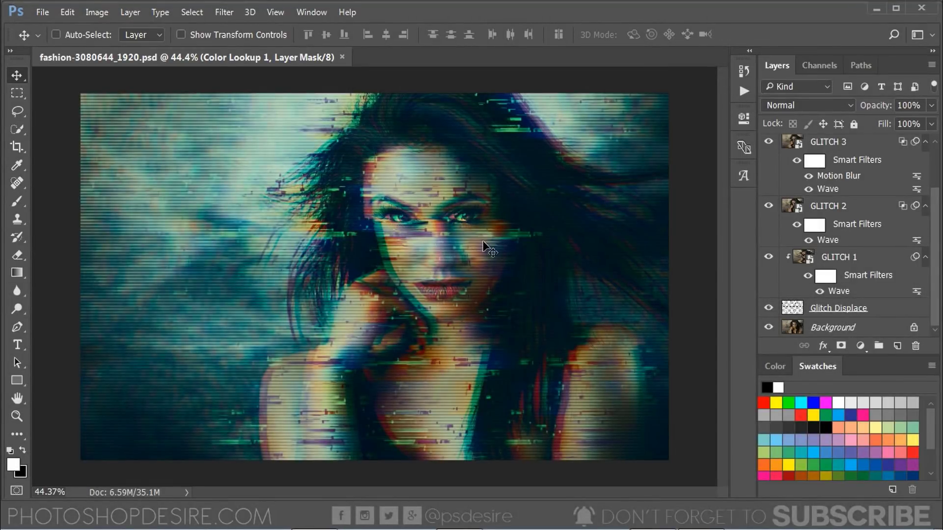
- Desaturate GLITCH 1 with Hue/Saturation at saturation -100
click(804, 308)
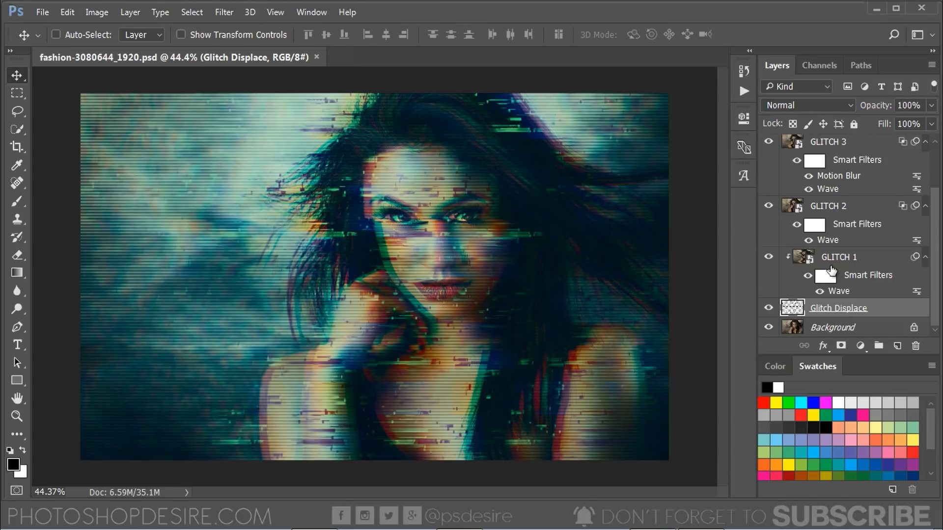
click(830, 259)
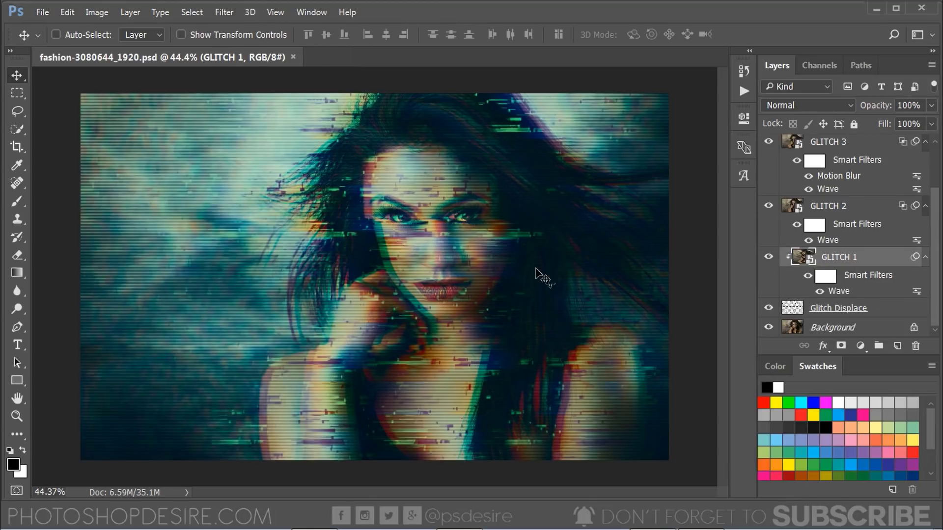
click(104, 16)
mouse_move(189, 56)
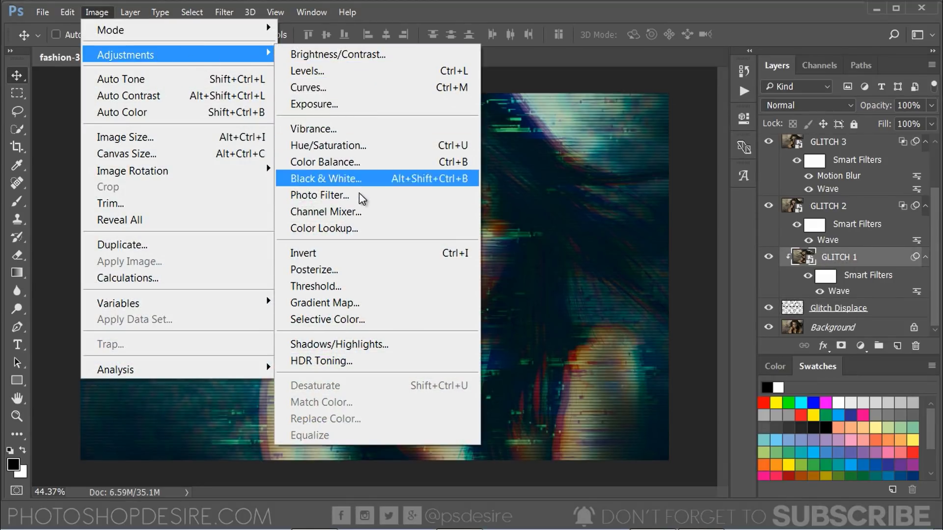
click(379, 145)
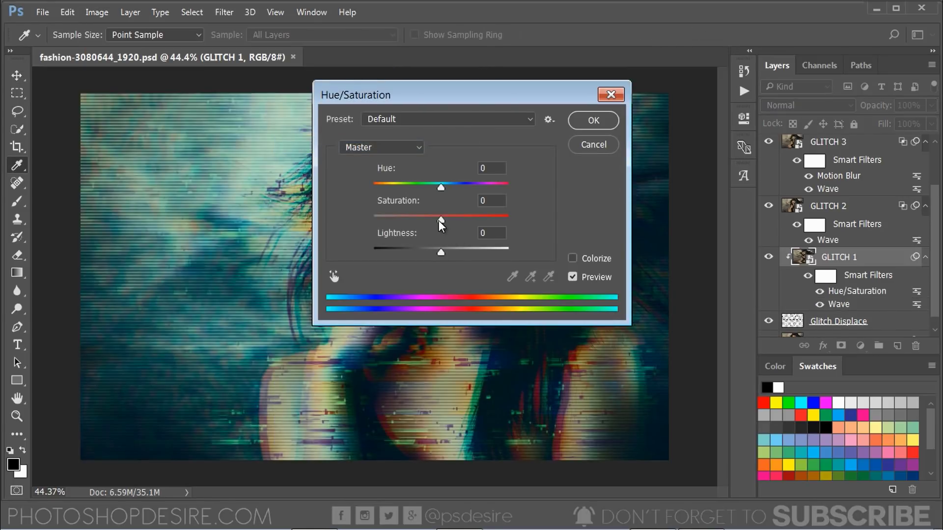
drag(439, 220, 365, 225)
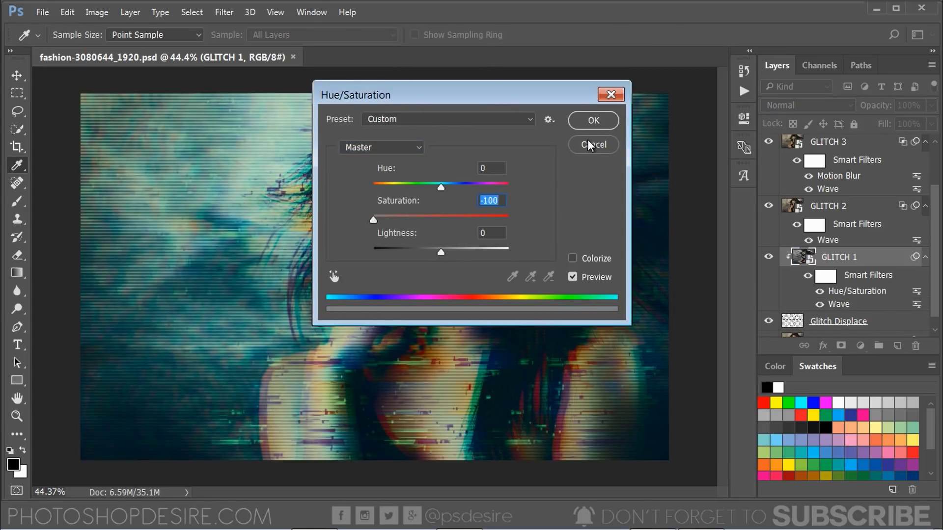
click(587, 120)
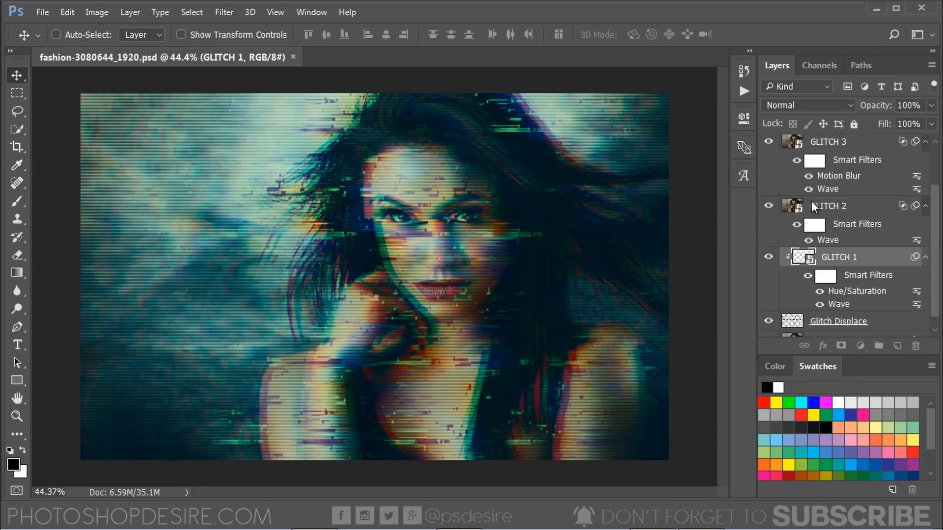
- Desaturate GLITCH 2 with Hue/Saturation at saturation -100
click(849, 211)
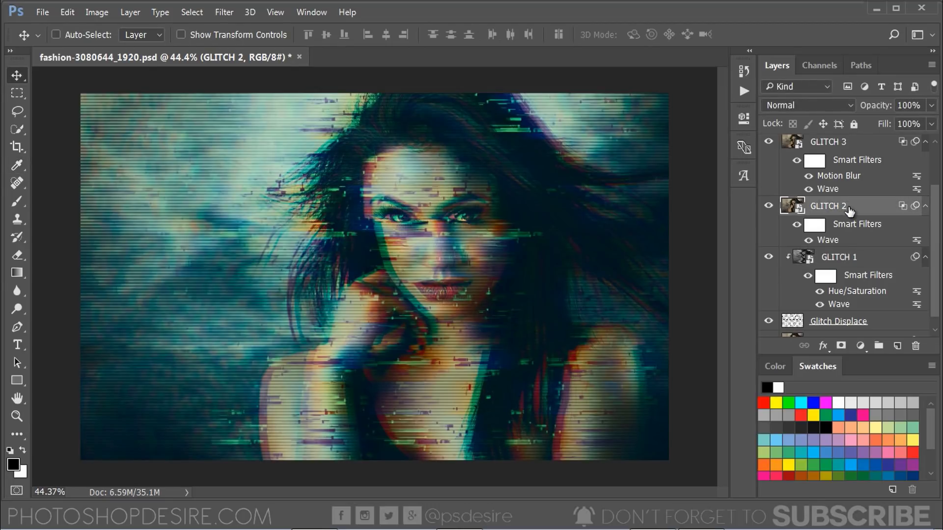
click(97, 15)
mouse_move(235, 56)
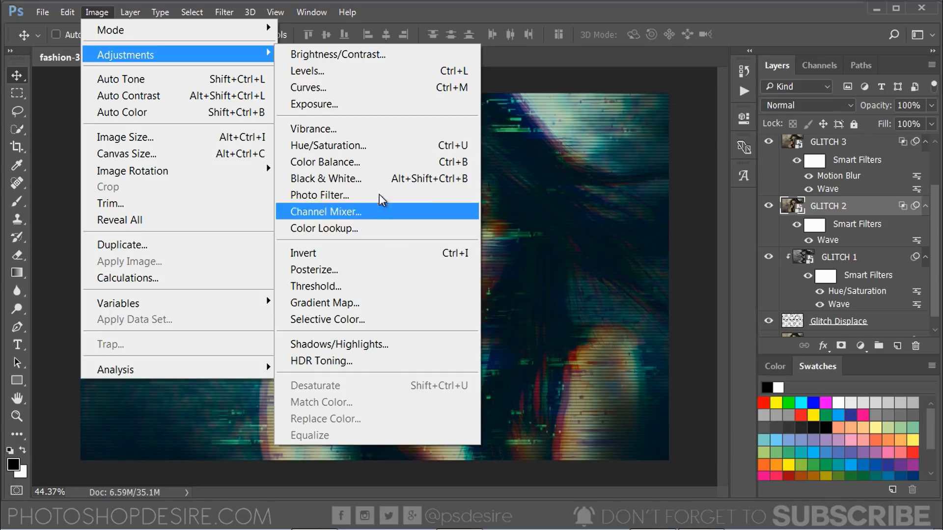
click(384, 145)
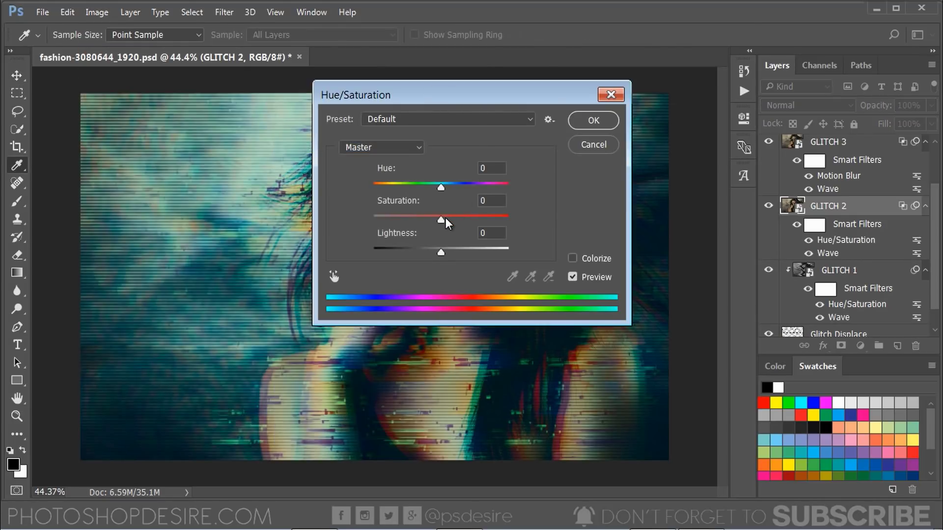
drag(442, 220, 356, 221)
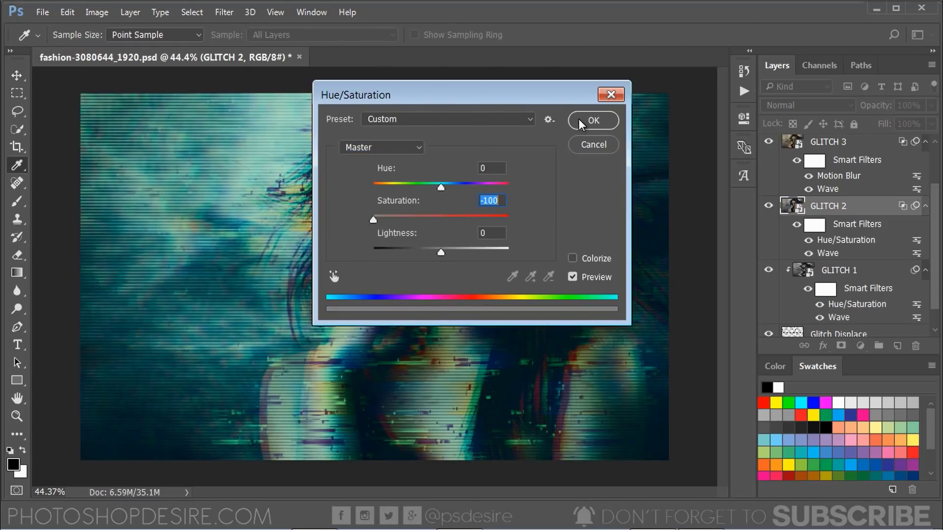
click(579, 119)
key(v)
scroll(830, 169, up, 1)
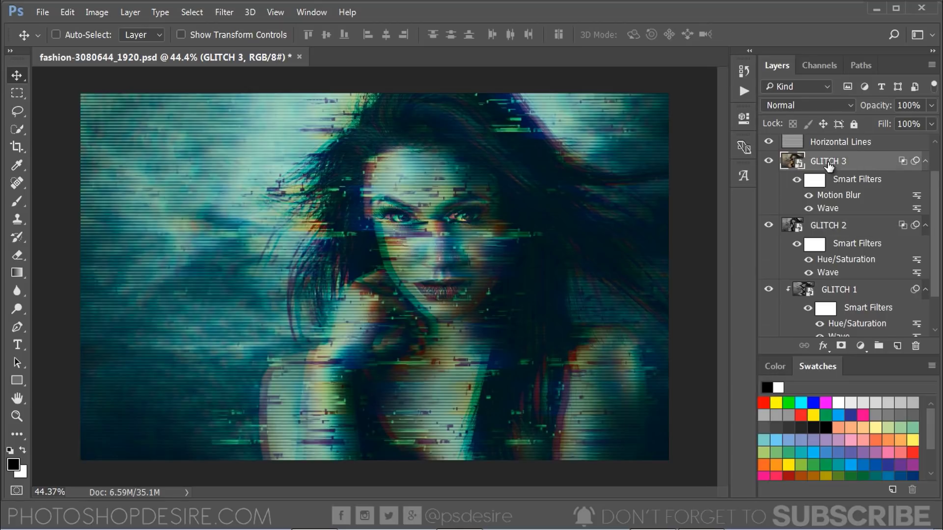
- Desaturate GLITCH 3 with Hue/Saturation at saturation -100, then zoom out
click(831, 167)
click(99, 15)
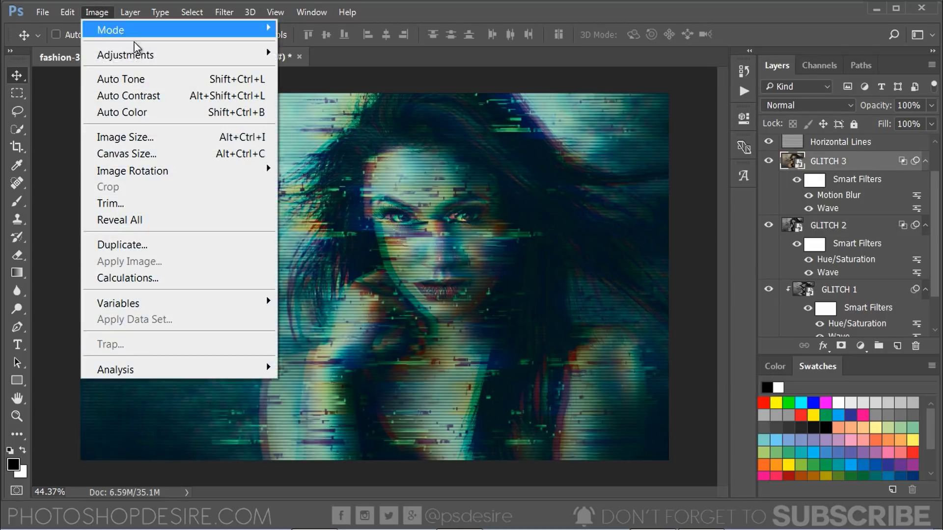
mouse_move(204, 56)
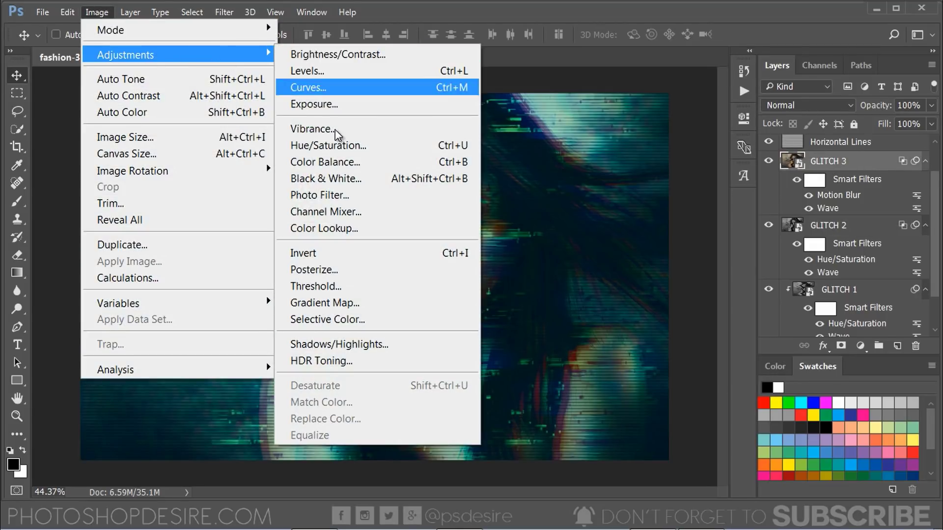
click(382, 146)
drag(441, 220, 346, 208)
click(580, 120)
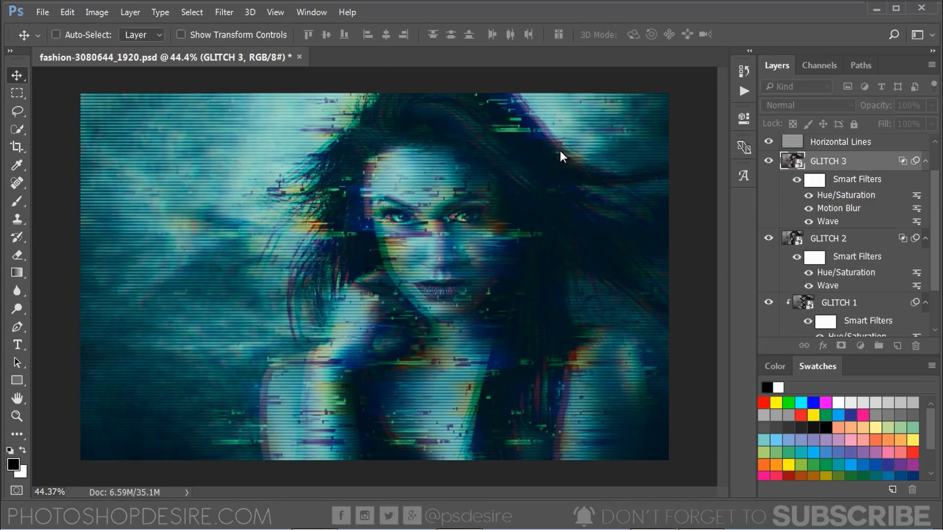
key(ctrl+minus)
scroll(835, 250, down, 3)
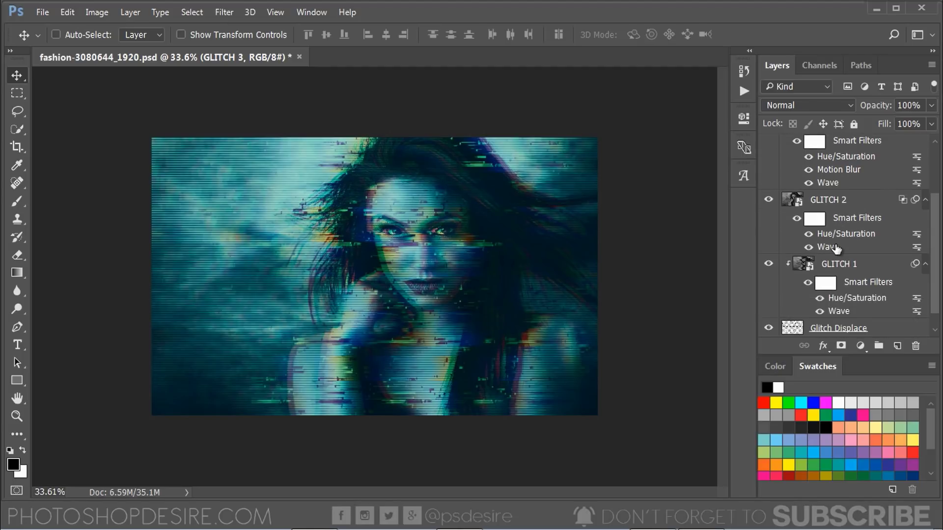
alt+click(769, 328)
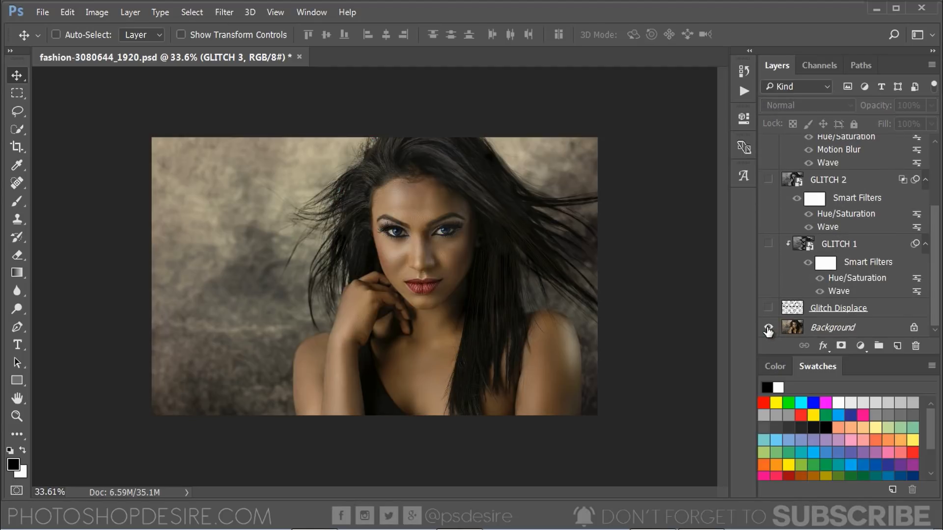
alt+click(769, 328)
alt+click(769, 329)
alt+click(769, 328)
alt+click(768, 328)
alt+click(768, 328)
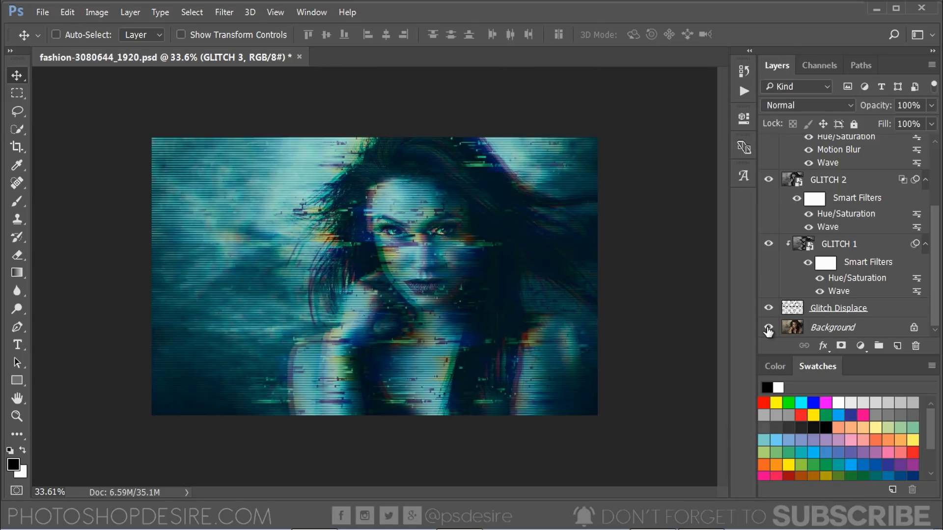
scroll(588, 245, up, 1)
scroll(588, 244, up, 1)
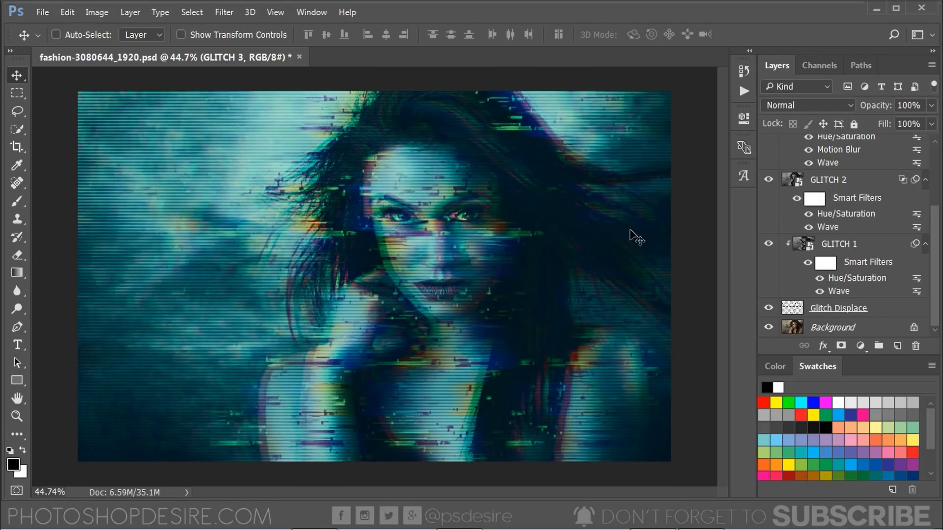